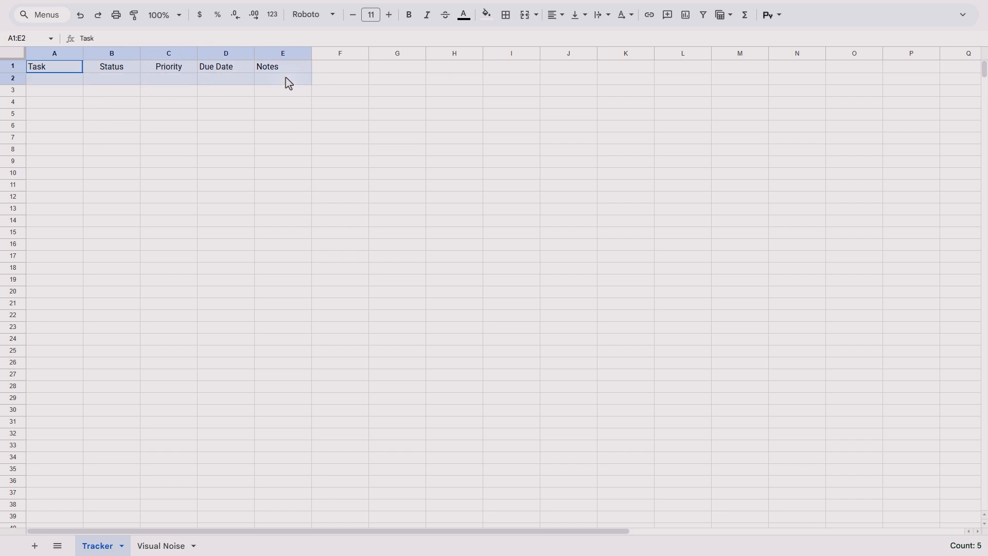
Step: Fill the header cells A1:E1 with light blue and widen the Task, Status, Priority and Notes columns
click(484, 19)
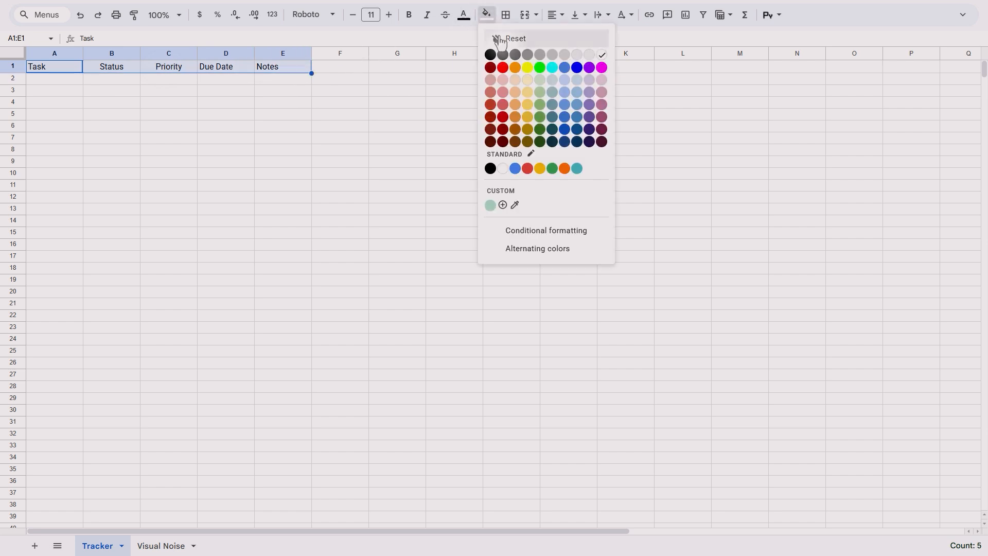
click(566, 83)
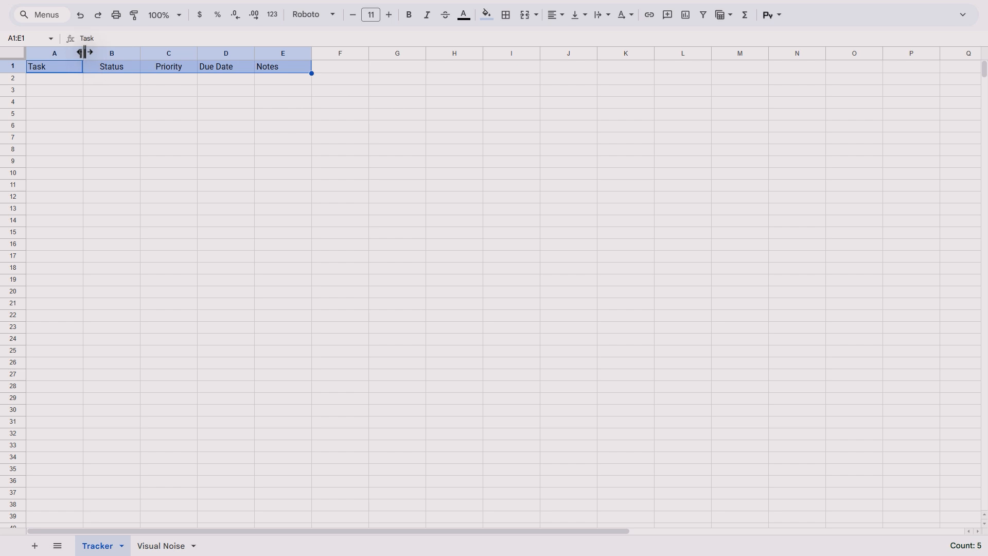
drag(84, 53, 146, 52)
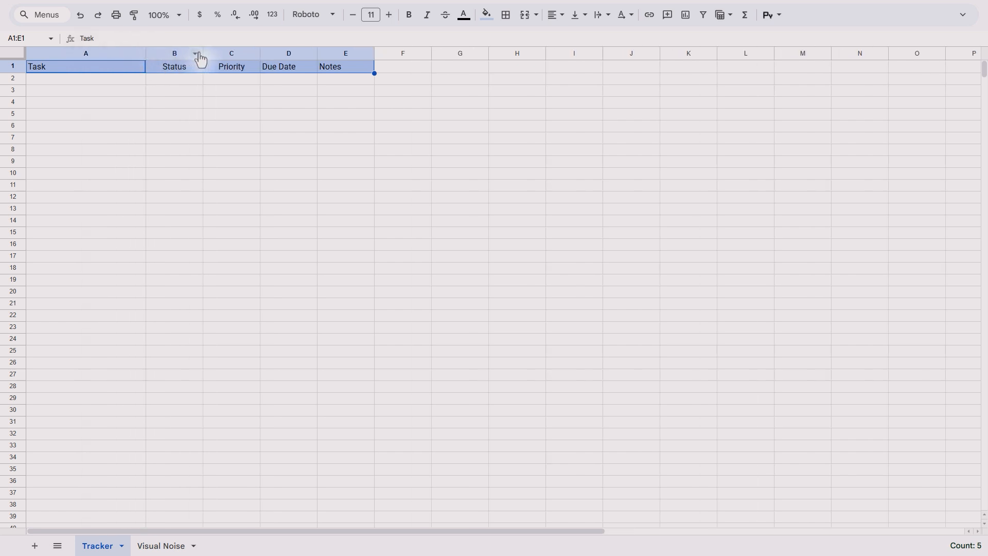
drag(374, 54, 428, 54)
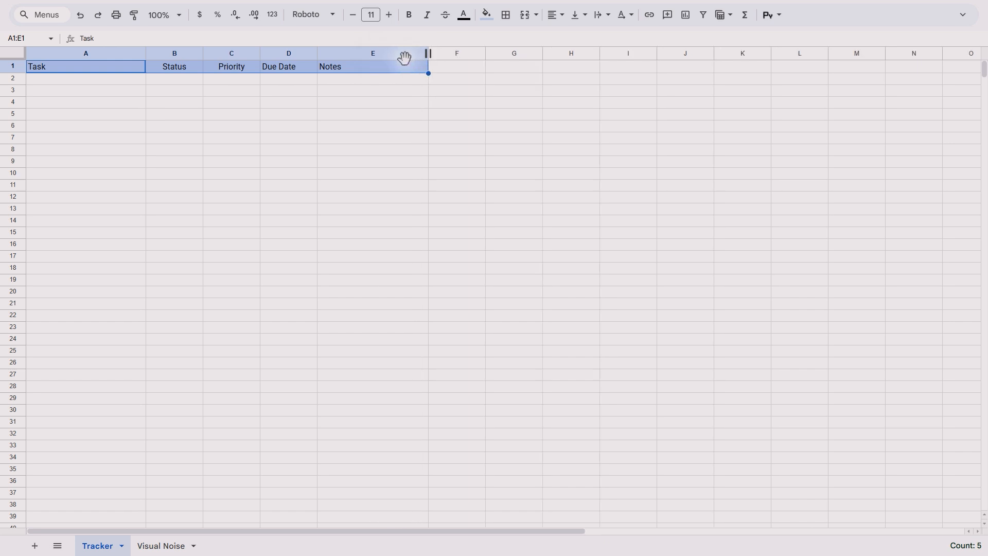
drag(203, 55, 276, 55)
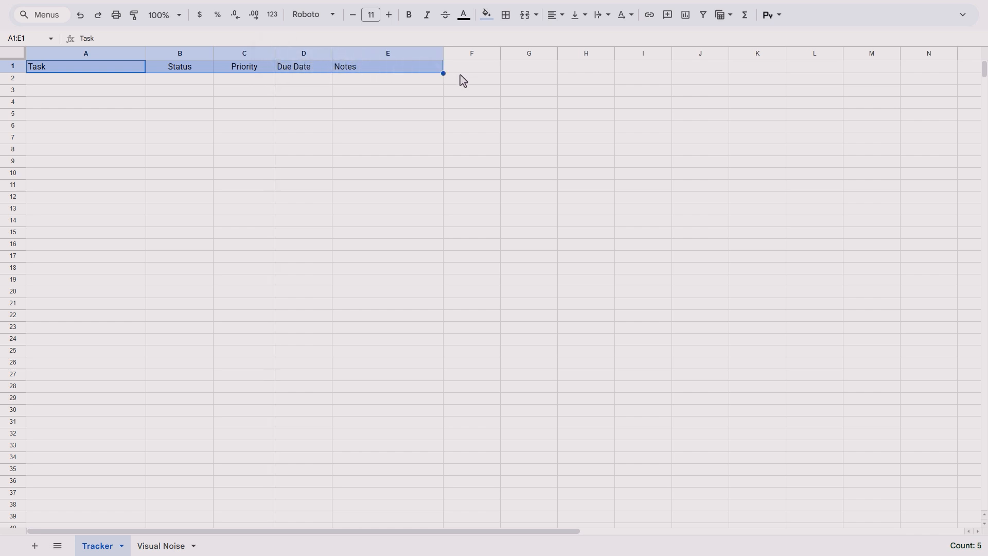
click(433, 80)
key(Up)
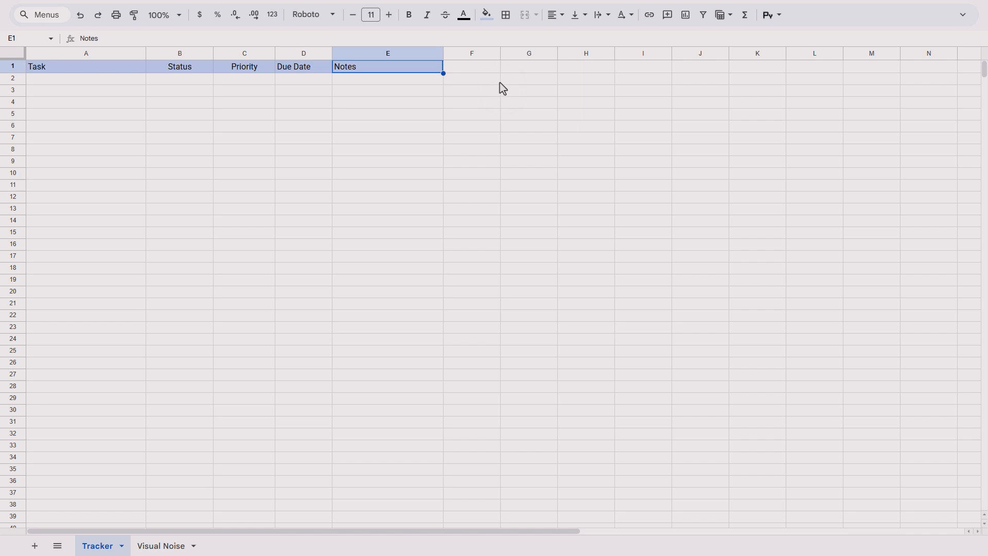
key(Home)
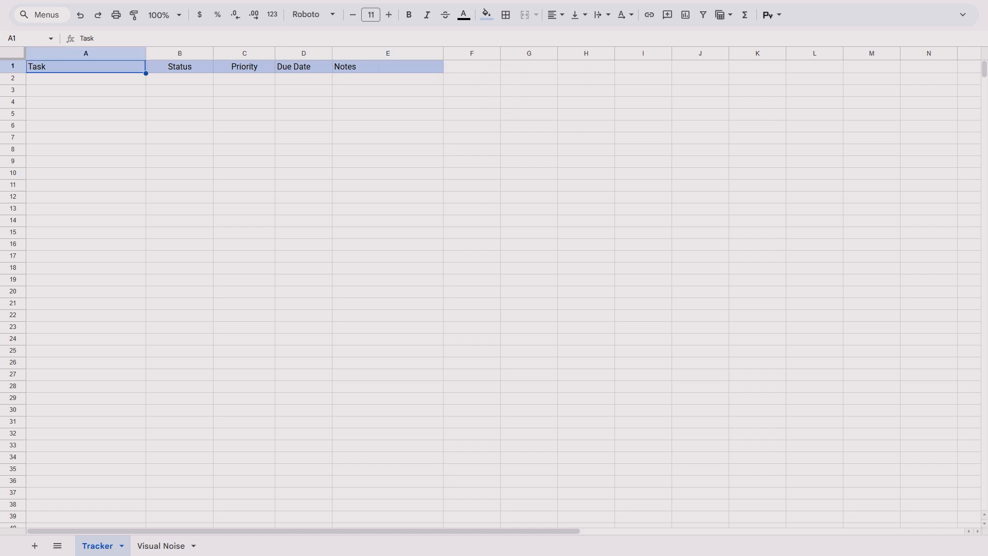
Step: Enter the tasks "Send project draft" and "Edit video intro" in cells A2 and A3
click(86, 78)
text(Send)
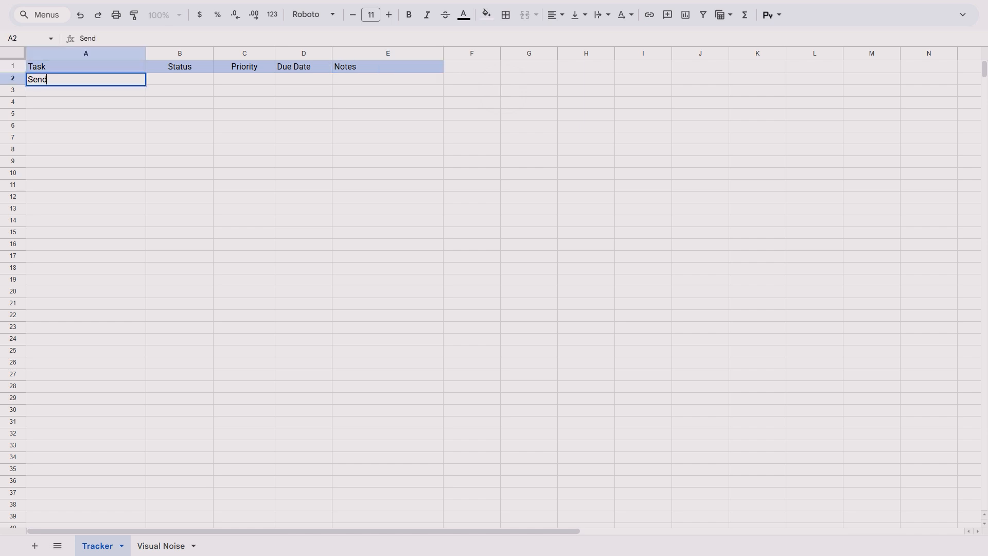
text( project draft)
key(Return)
text(Ed)
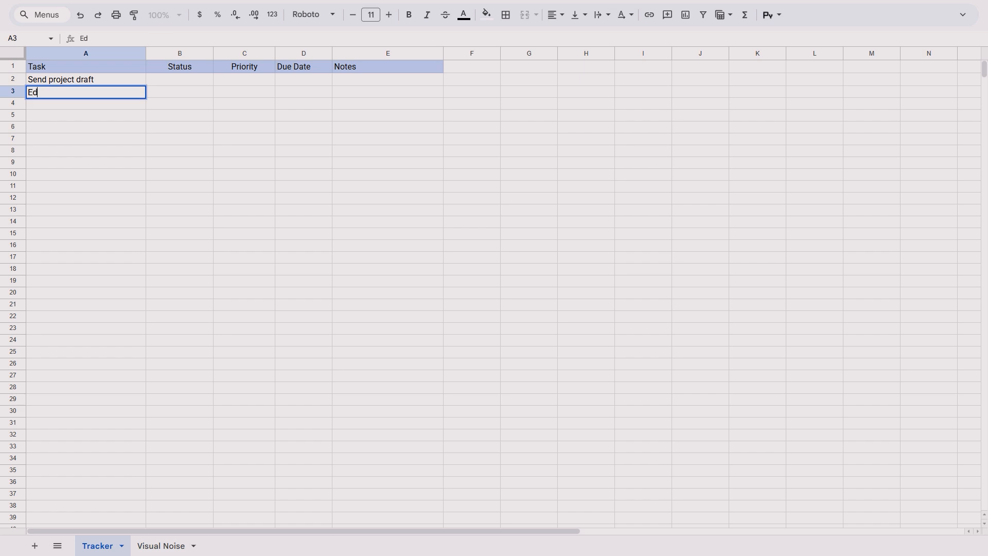
text(it video intro)
key(Return)
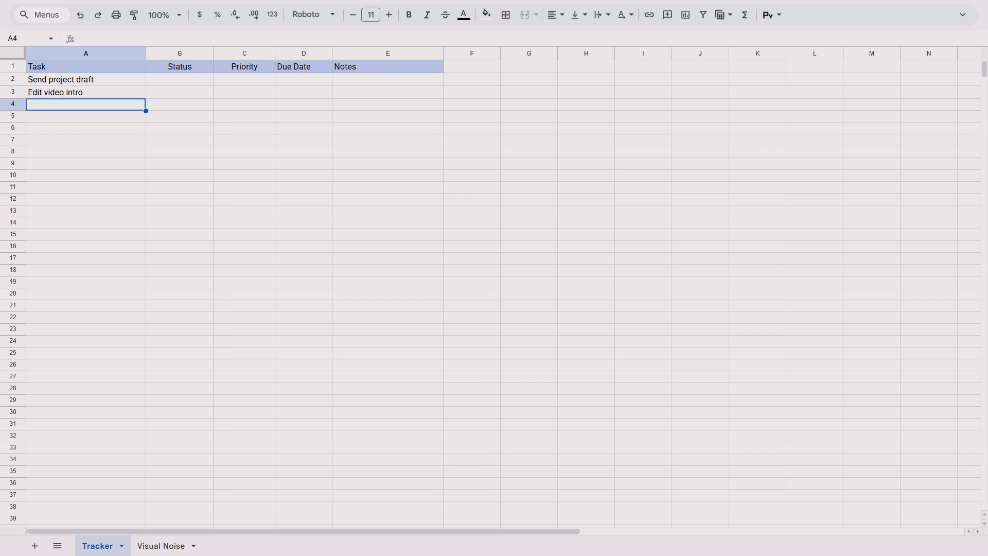
Step: Add the tasks "Pay subscription" and "Research new idea" in cells A4 and A5
text(Pay su)
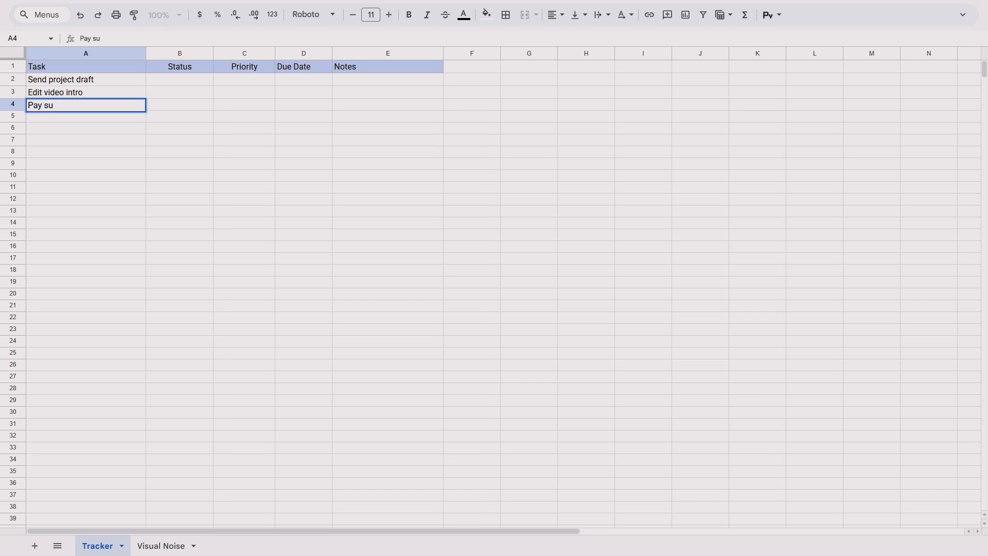
text(bscription)
key(Return)
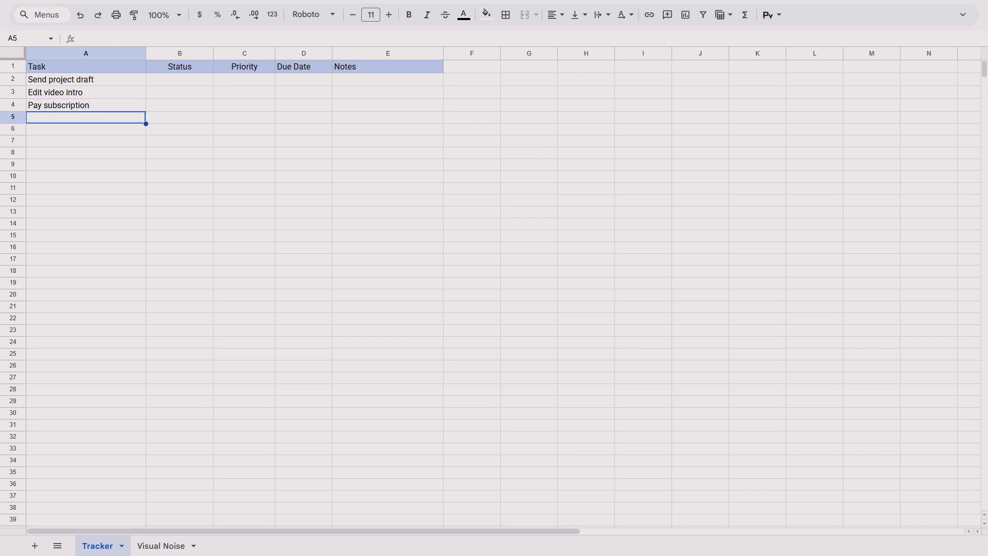
text(Resear)
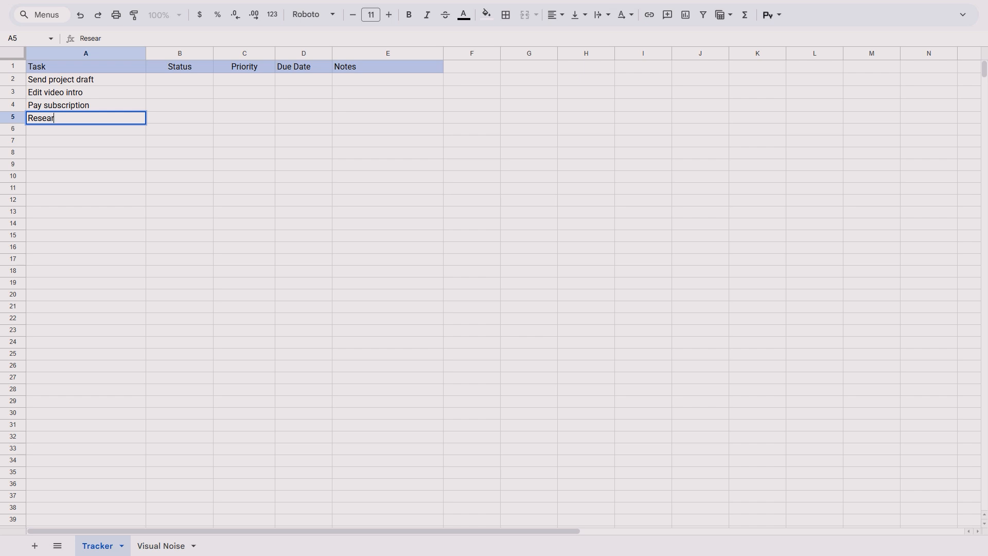
text(ch new idea)
key(Return)
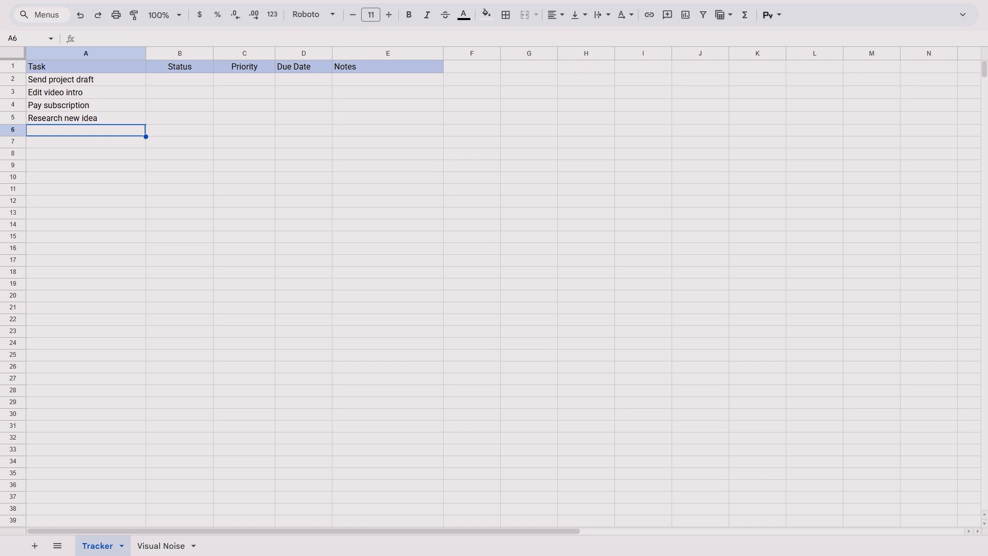
Step: Insert a dropdown in the Status column for the range B2:B50
drag(205, 80, 164, 496)
scroll(201, 375, up, 3)
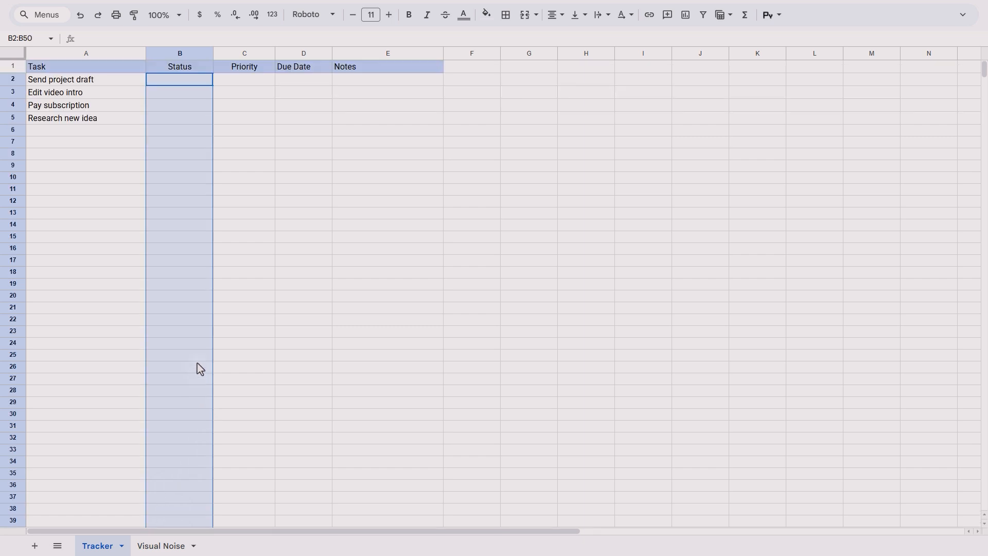
right_click(192, 104)
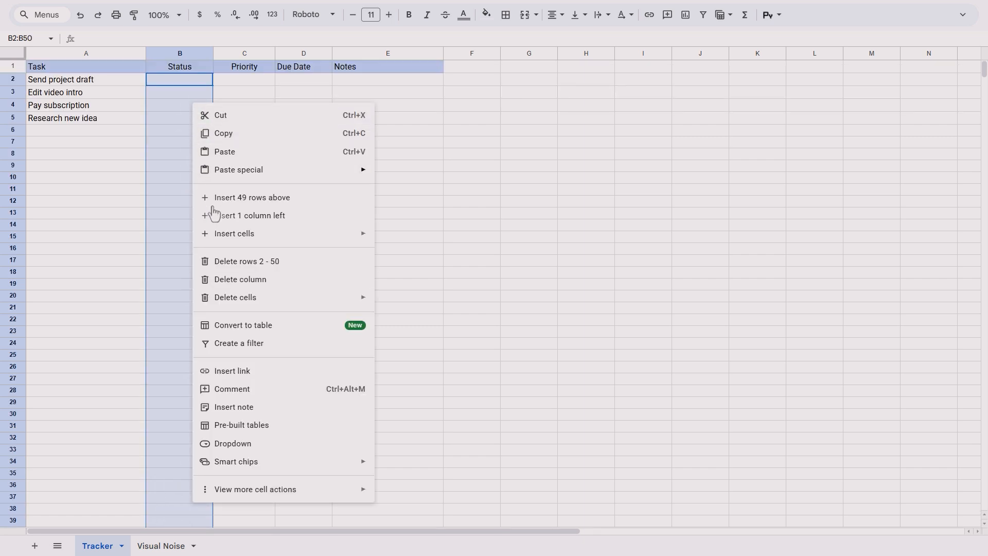
click(280, 448)
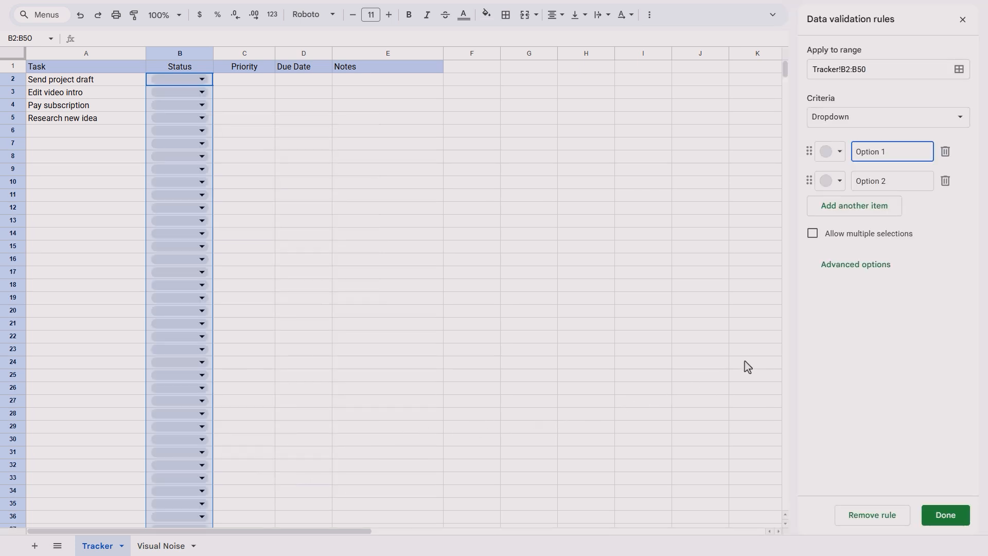
Step: Define the Status dropdown options as "Not started", "In progress" and "Done", and save the rule
drag(898, 151, 853, 151)
text(Not started)
drag(922, 180, 852, 180)
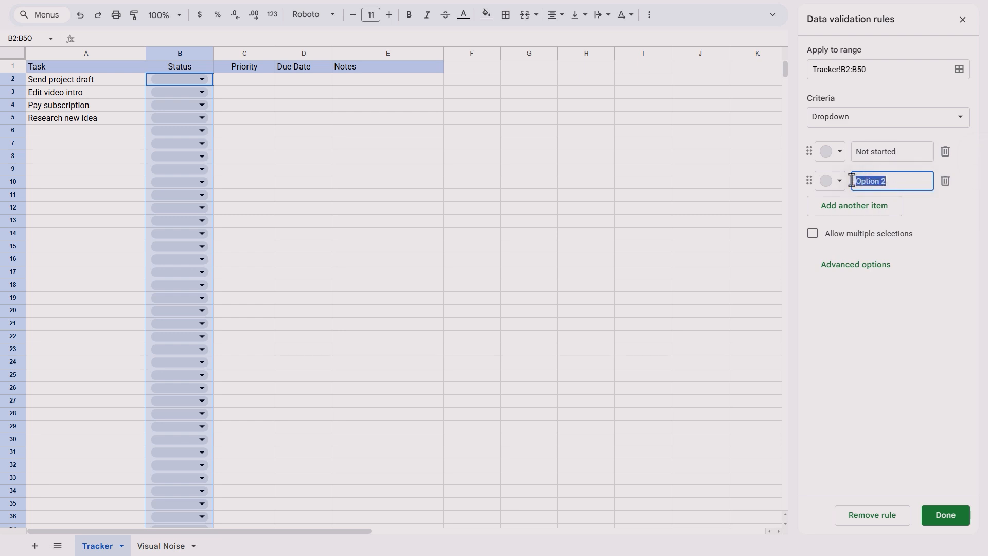
key(BackSpace)
text(In progress)
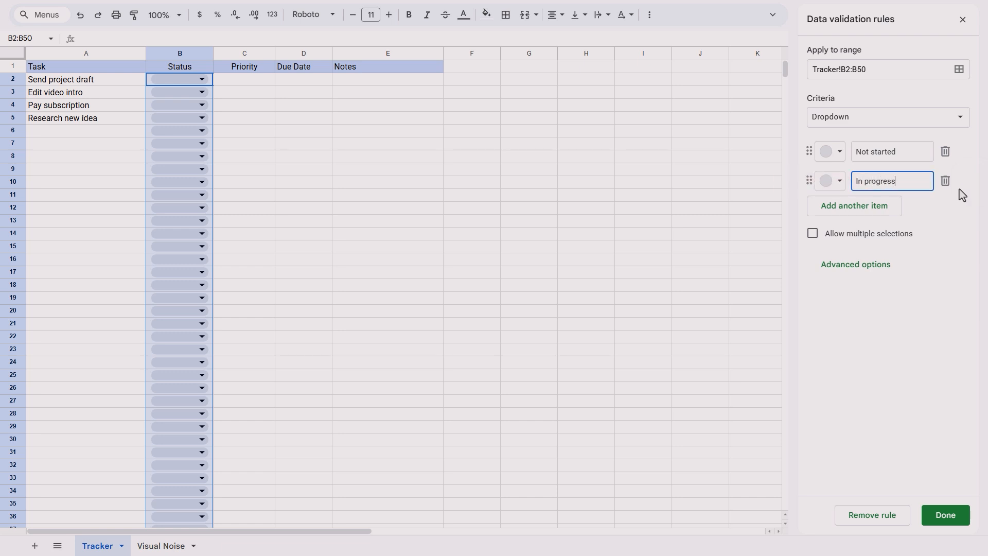
click(886, 210)
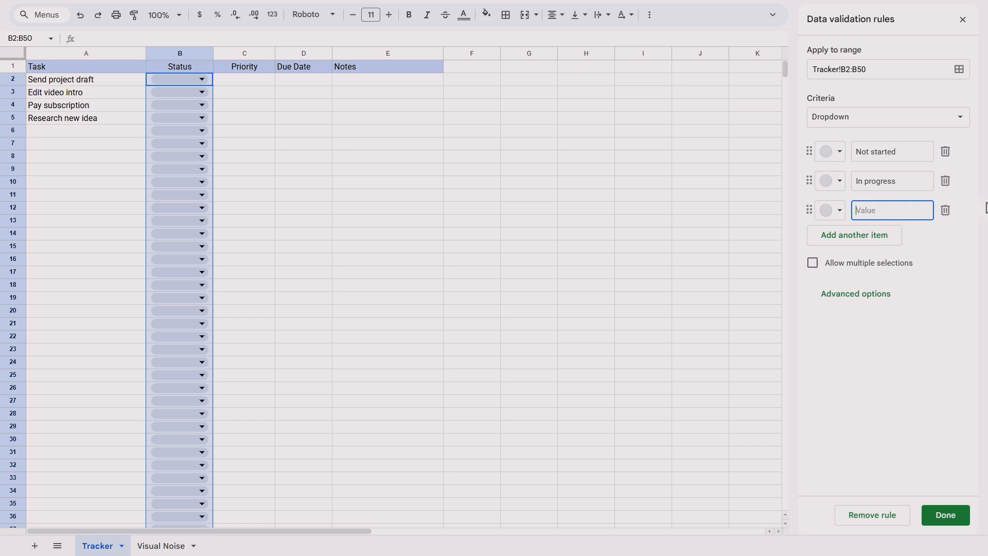
text(Done)
click(944, 515)
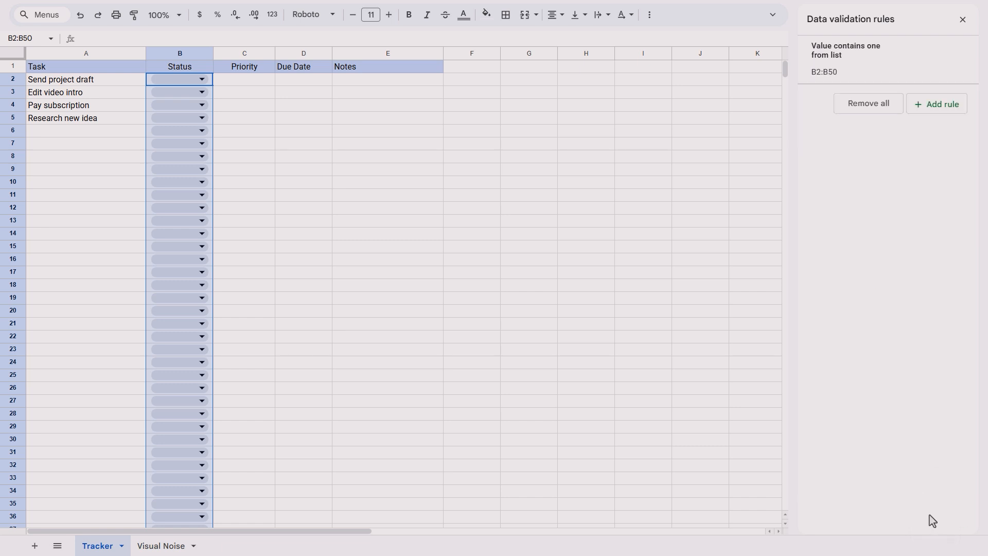
Step: Set the statuses in B2:B4 to Not started, In progress and Done, and widen the Status column to fit the labels
click(202, 80)
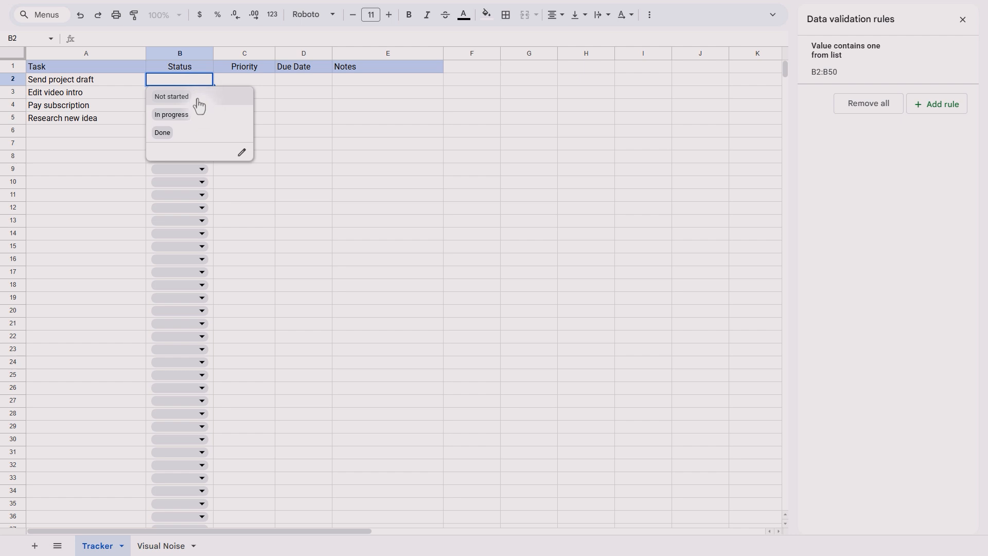
click(199, 98)
click(201, 96)
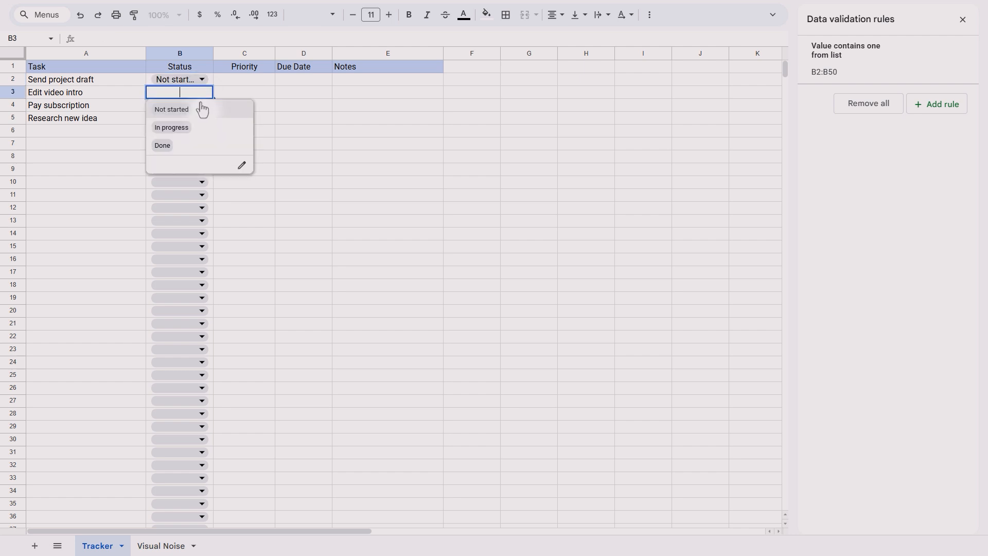
click(198, 130)
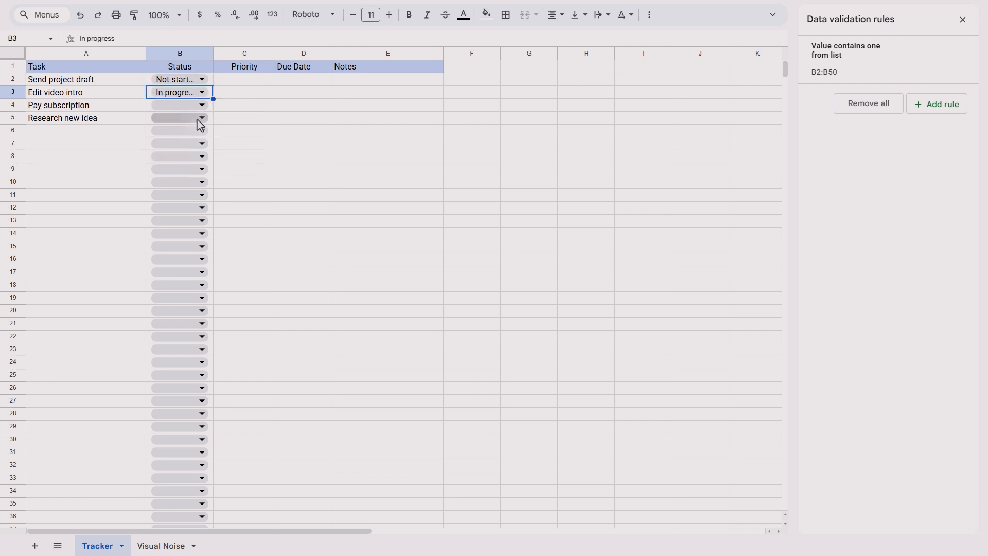
click(201, 107)
click(195, 159)
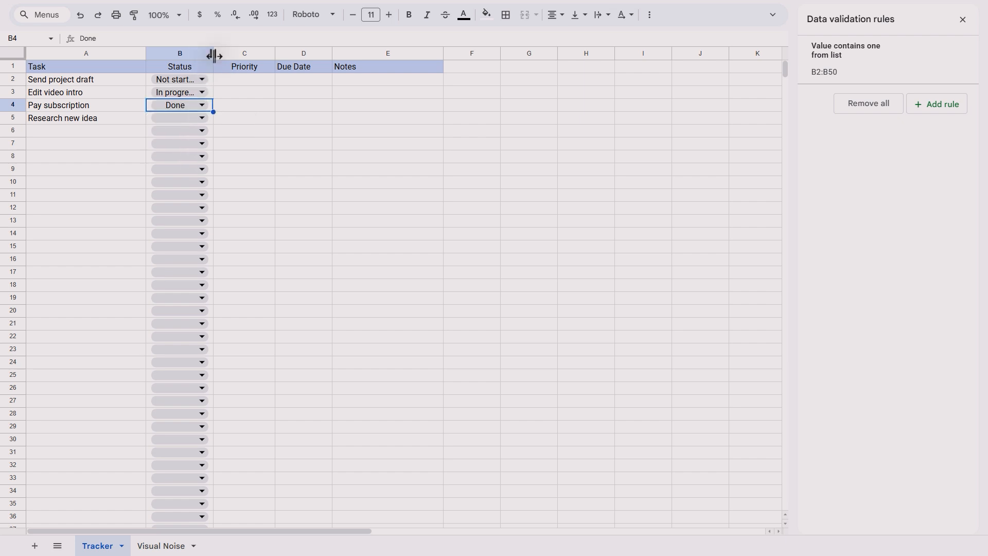
drag(214, 55, 233, 57)
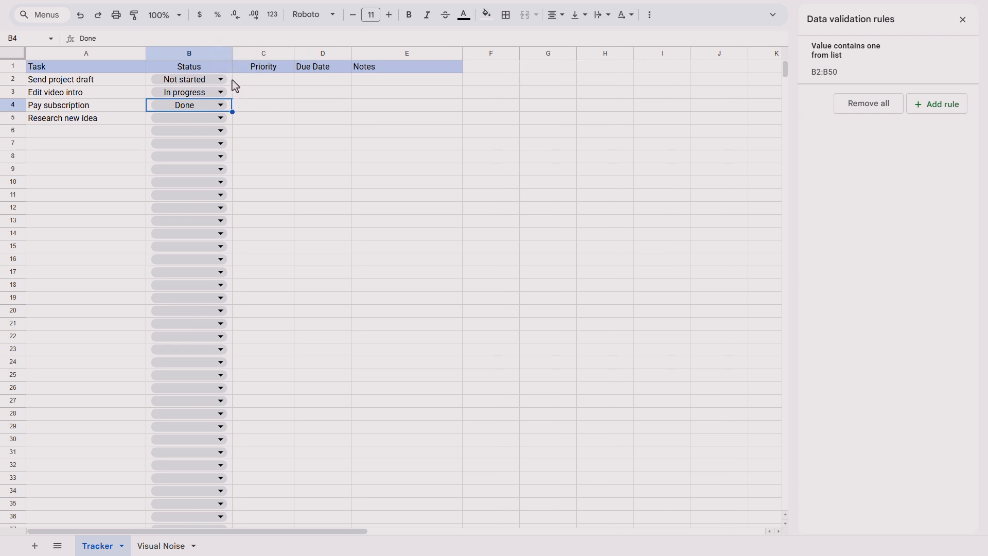
Step: Edit the Status dropdown rule from cells B2:B13, colouring the Done option light green and In progress light yellow
drag(226, 79, 218, 220)
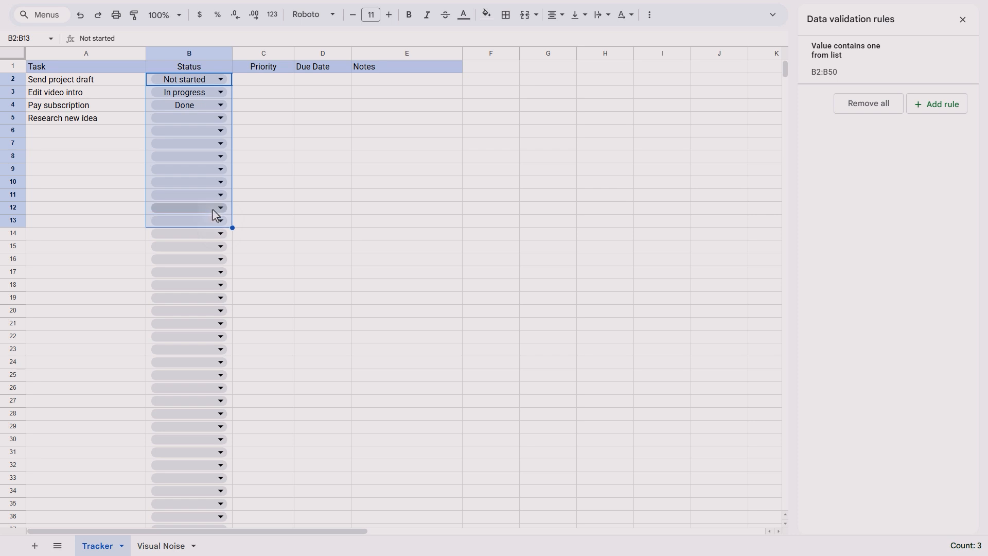
right_click(208, 181)
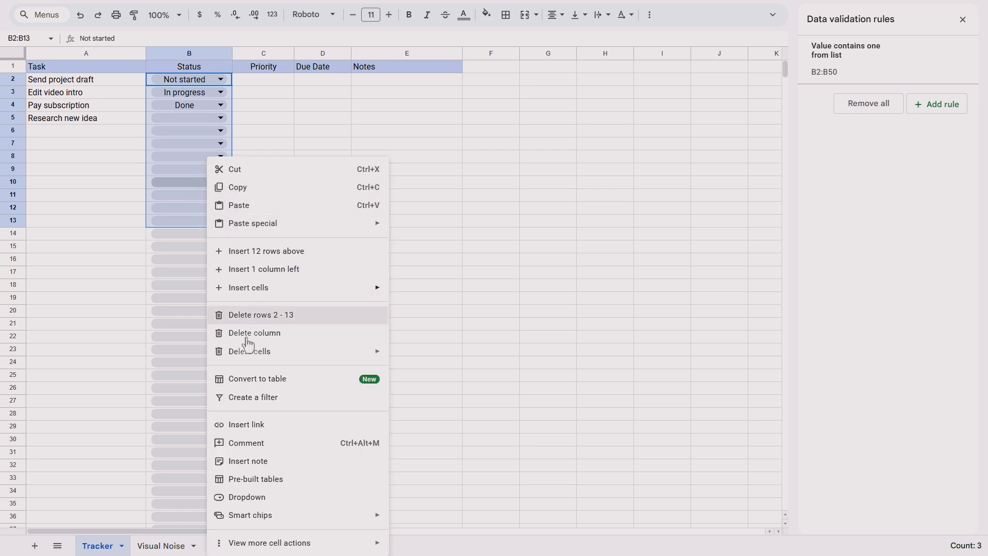
click(252, 501)
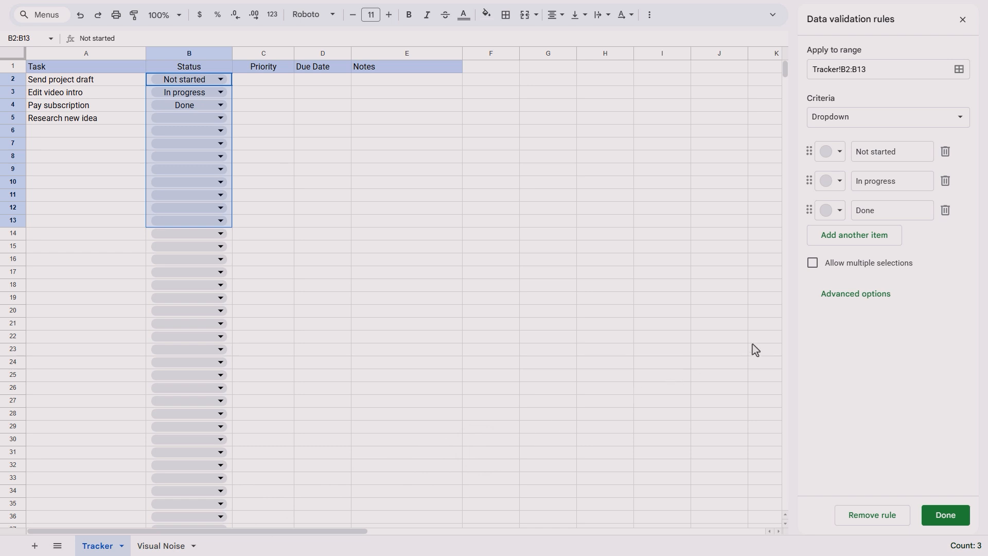
click(839, 210)
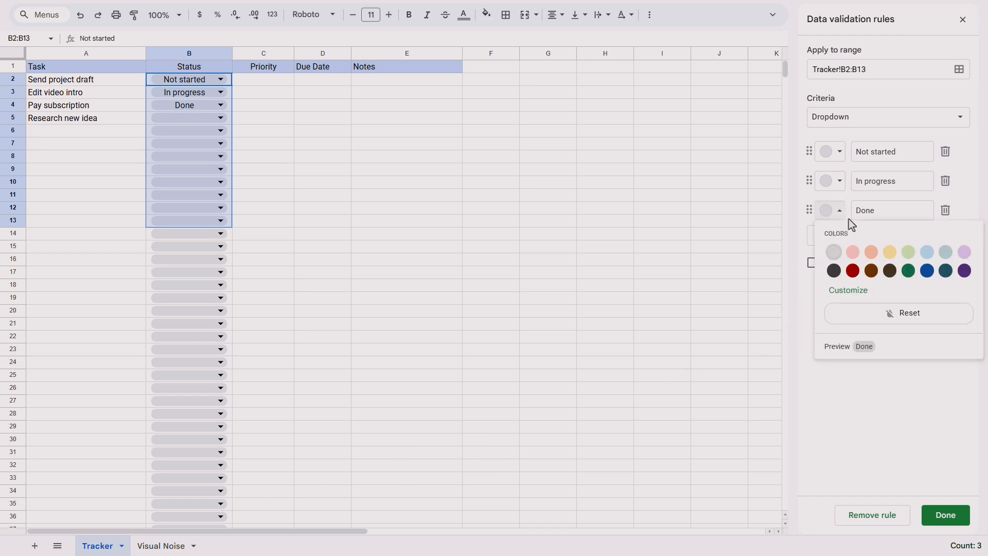
click(907, 252)
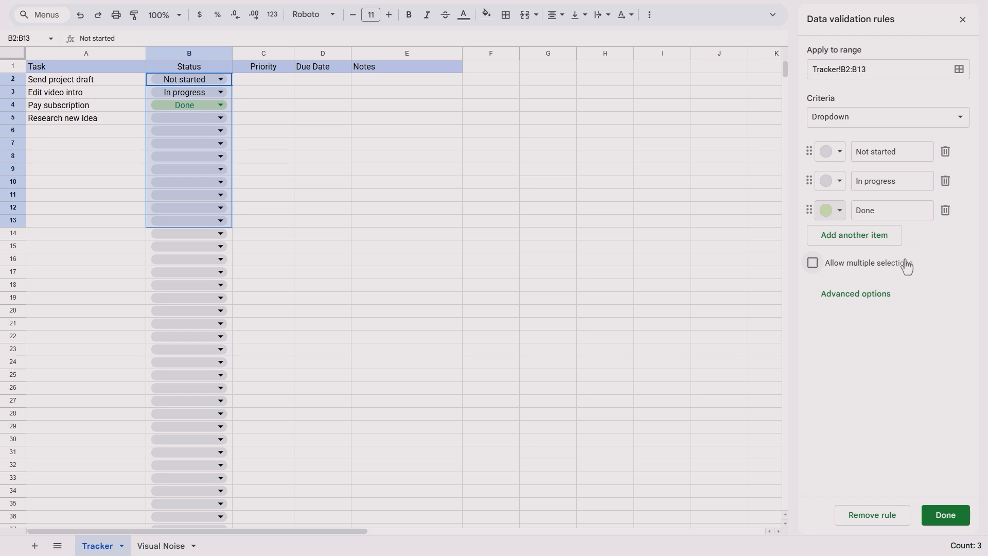
click(839, 186)
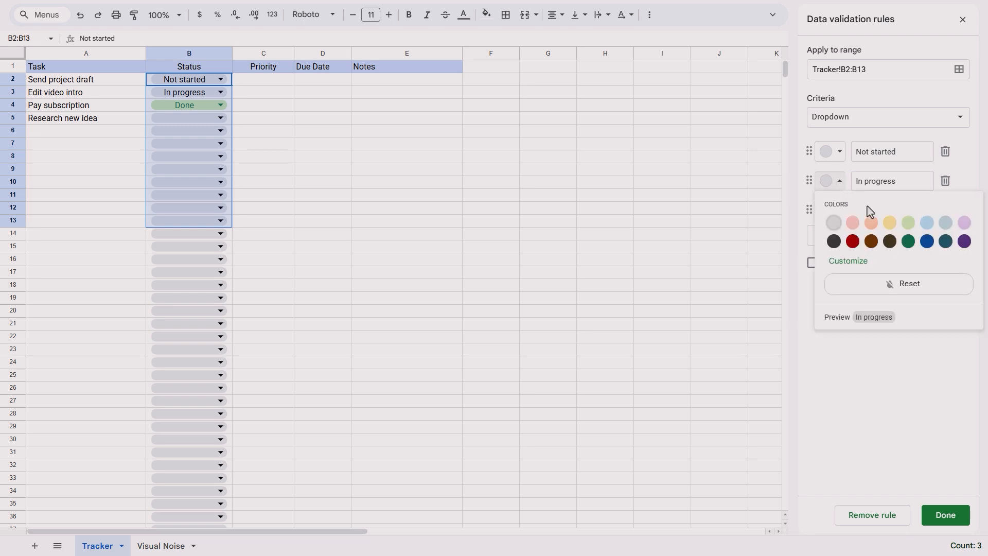
click(889, 226)
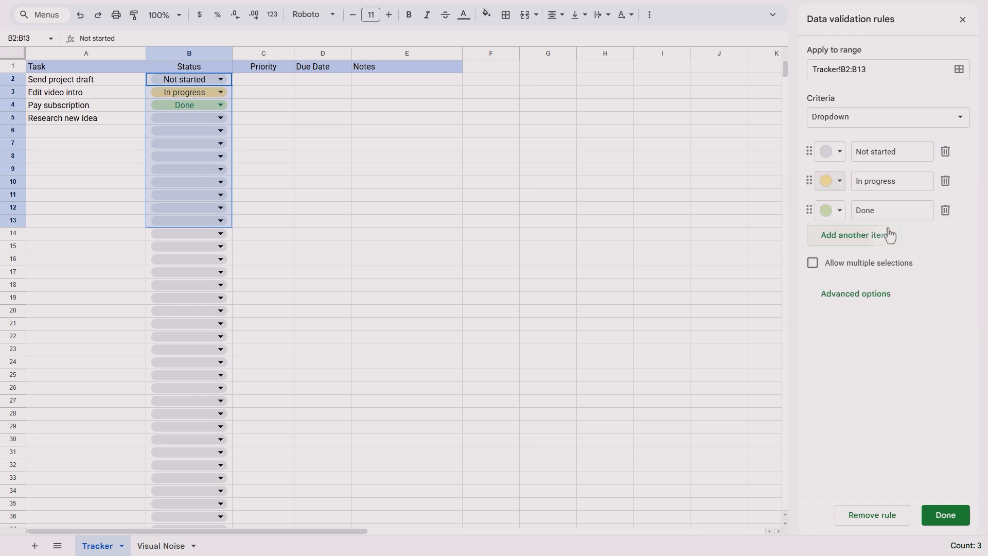
Step: Colour the Not started option light grey and apply the colour changes to all matching Status dropdowns
click(836, 152)
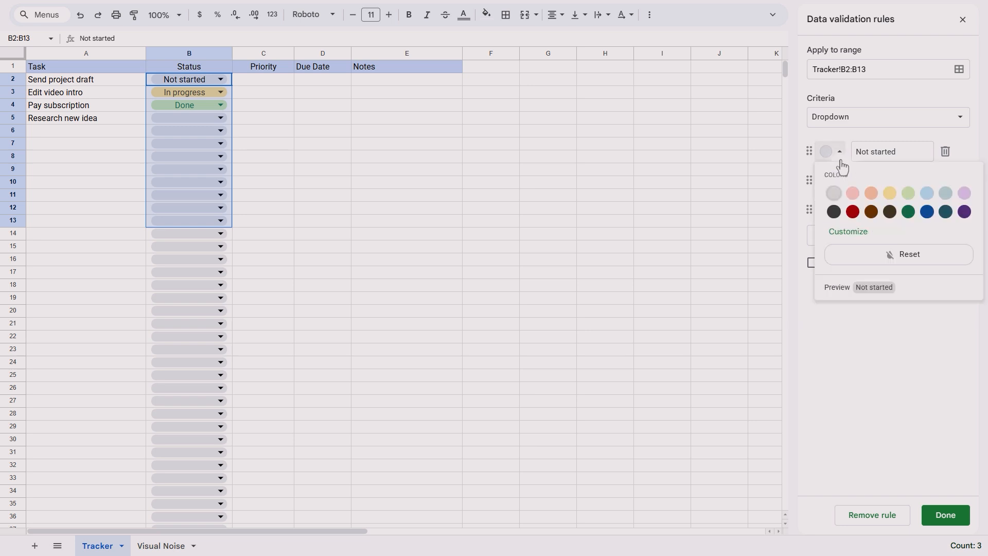
click(834, 194)
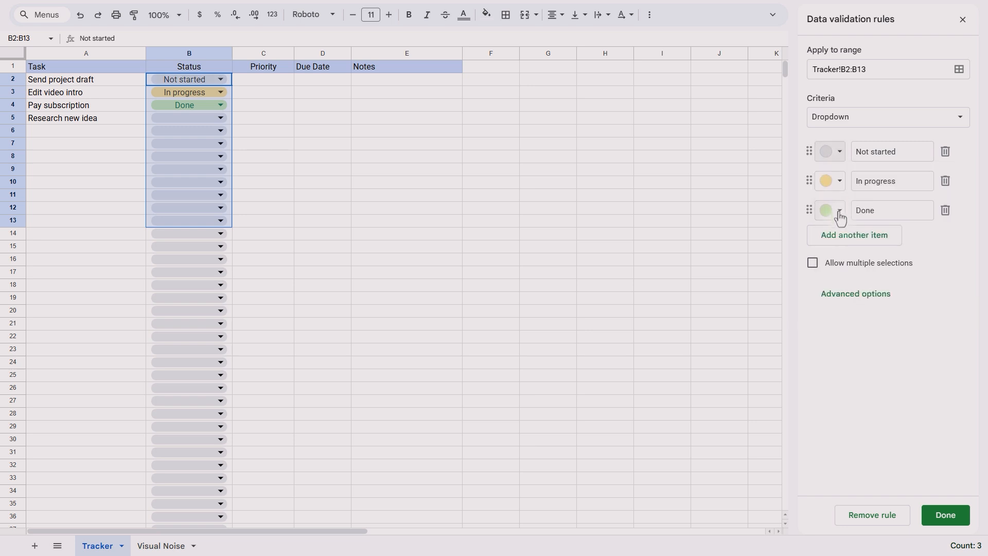
click(935, 517)
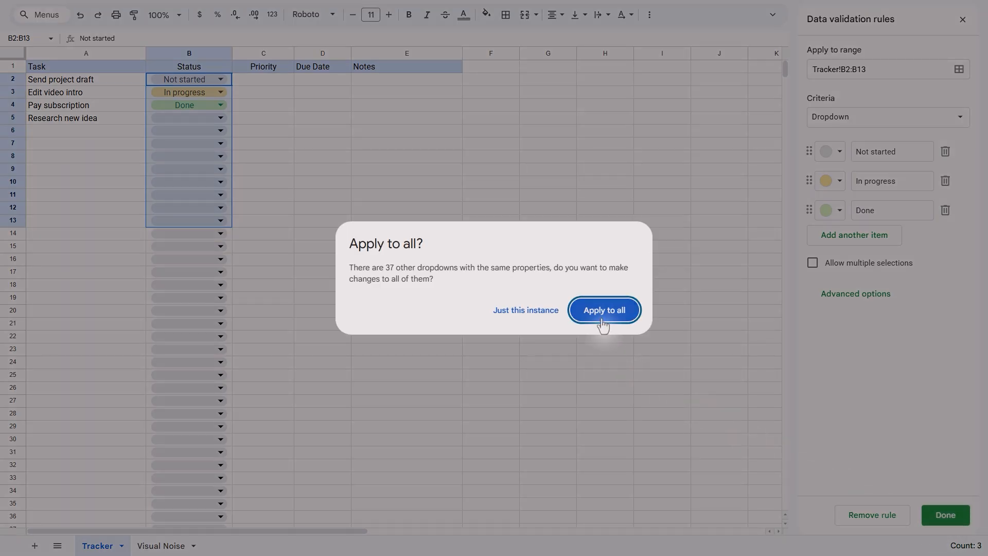
click(603, 312)
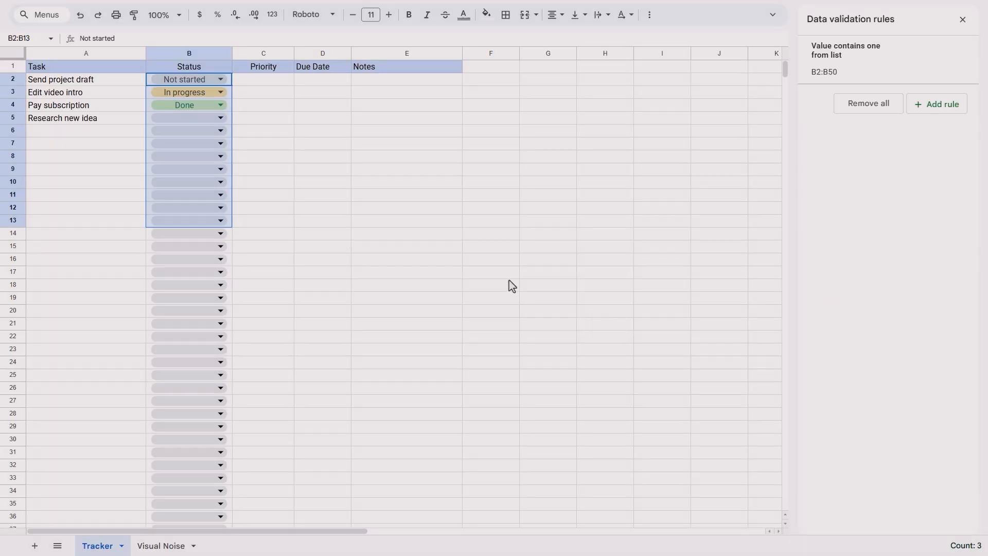
click(220, 119)
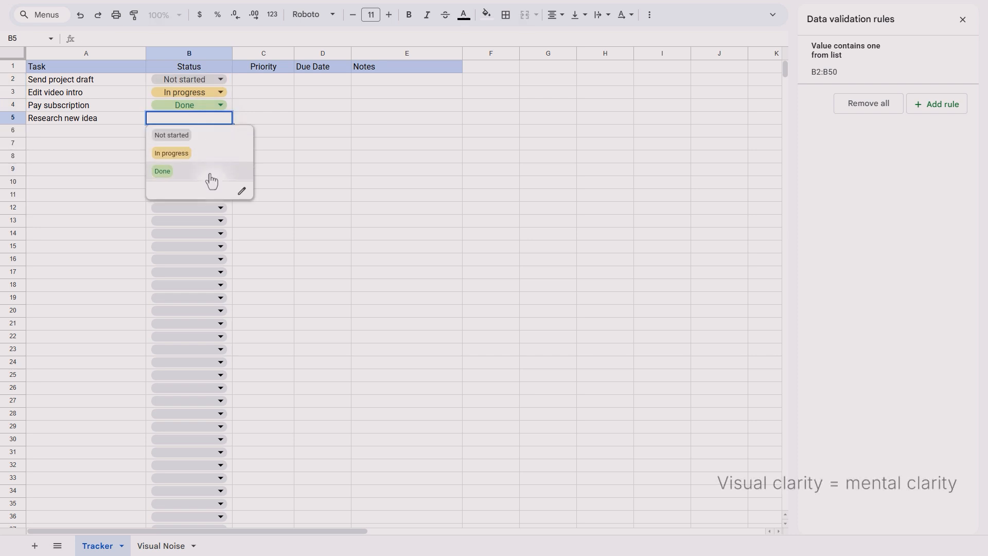
click(278, 173)
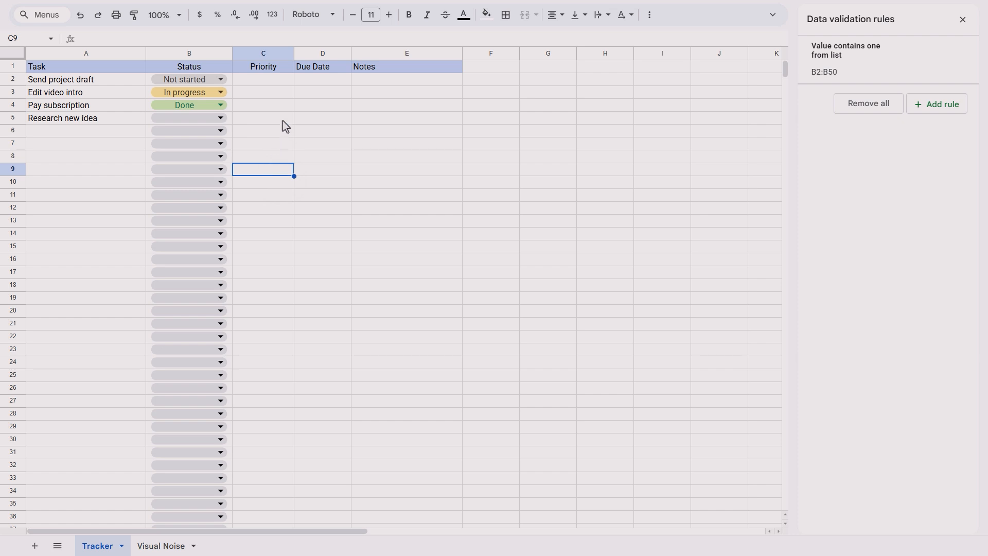
Step: Insert a dropdown in the Priority column for the range C2:C50
drag(285, 80, 283, 493)
scroll(272, 436, up, 5)
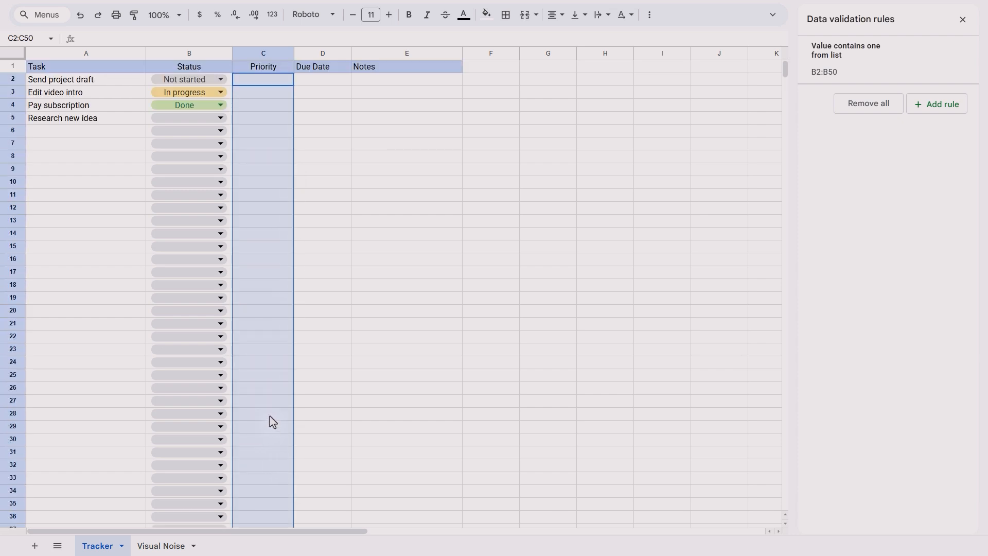
right_click(273, 200)
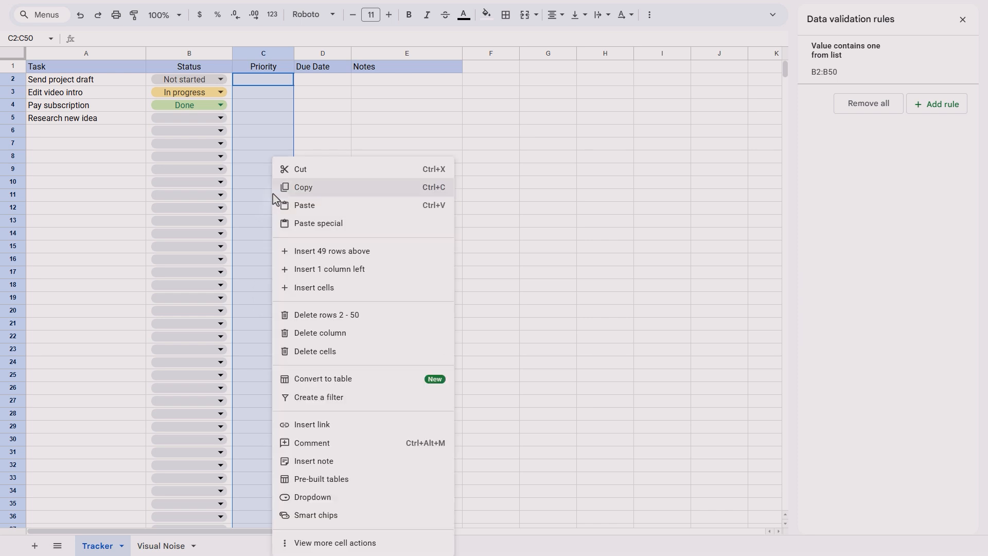
click(311, 499)
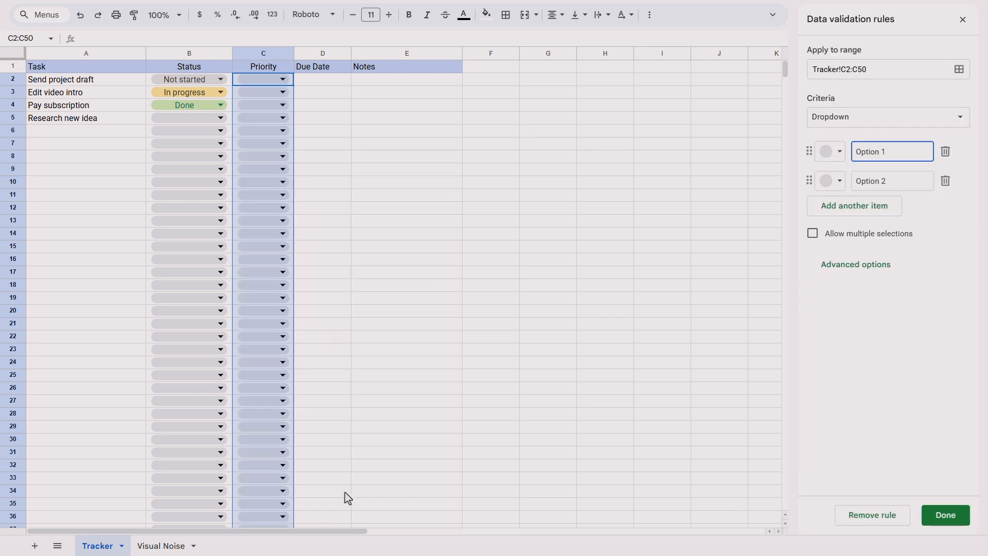
Step: Define the Priority dropdown options as "Low", "Medium" and "High", and save the rule
drag(895, 153, 854, 152)
text(Low)
drag(900, 179, 854, 181)
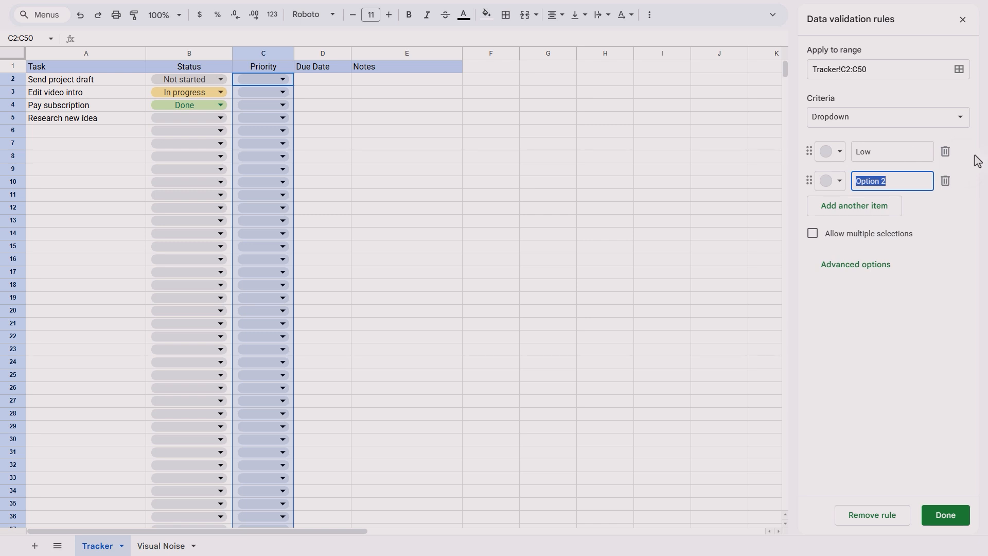
text(Medium)
click(893, 213)
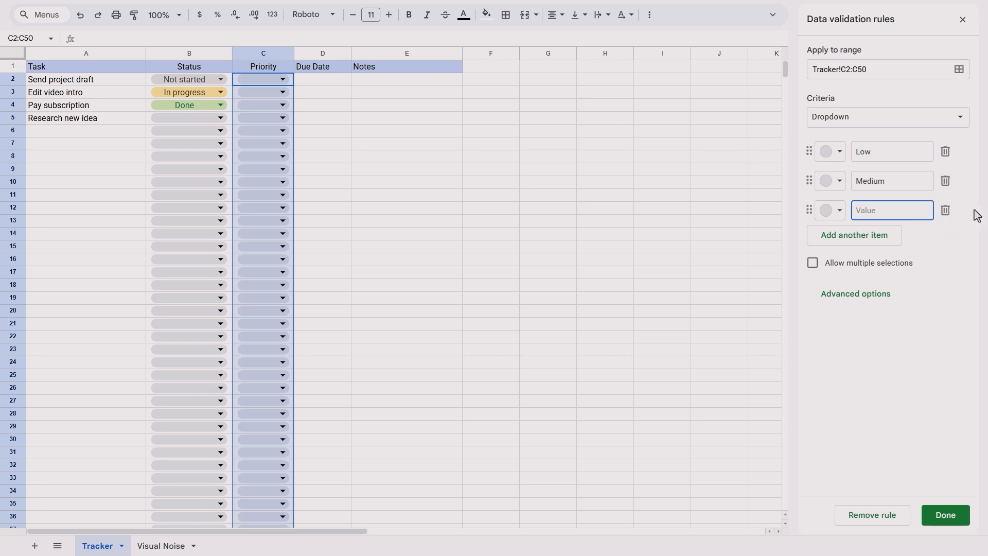
text(High)
click(945, 515)
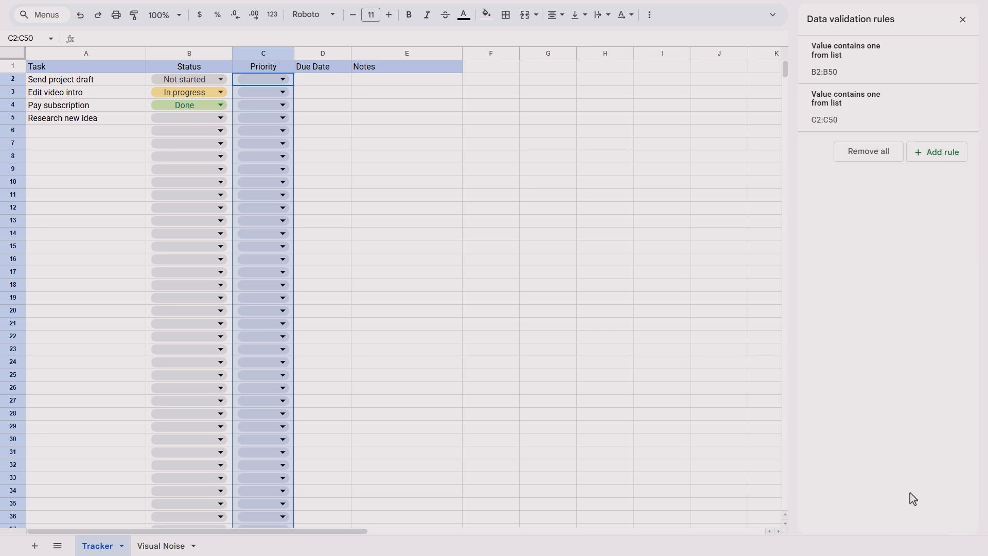
Step: Set the priorities in C2:C4 to Low, Medium and High
click(279, 80)
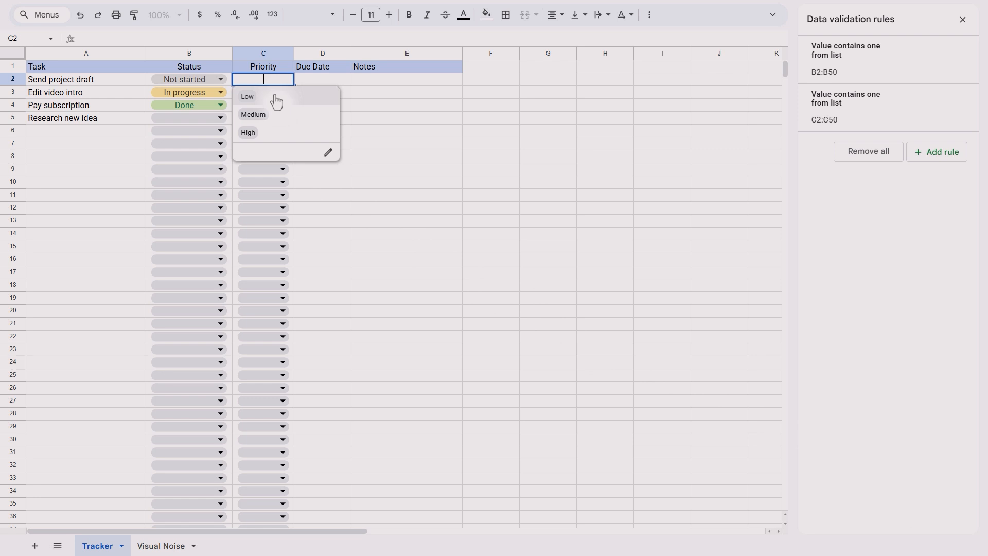
click(278, 97)
click(276, 101)
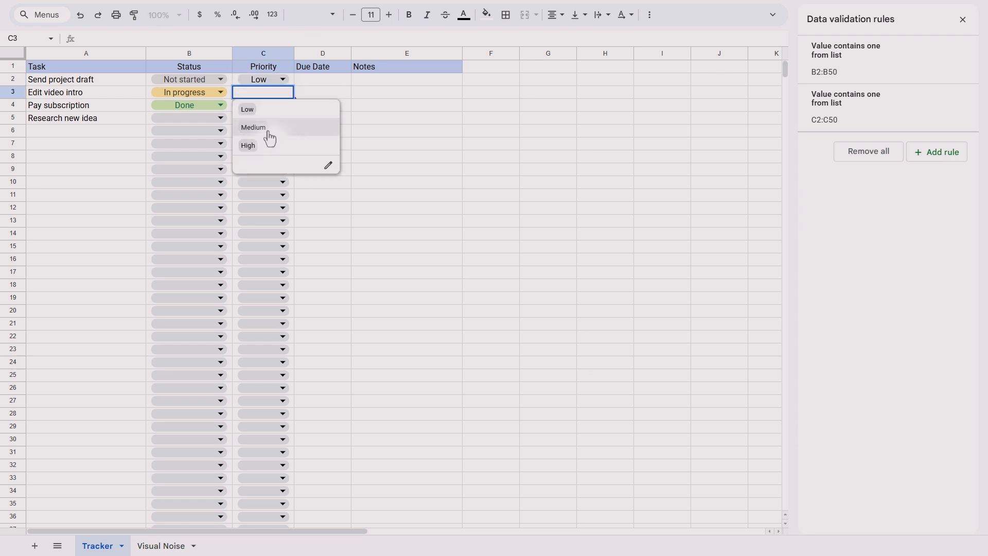
click(267, 127)
click(276, 107)
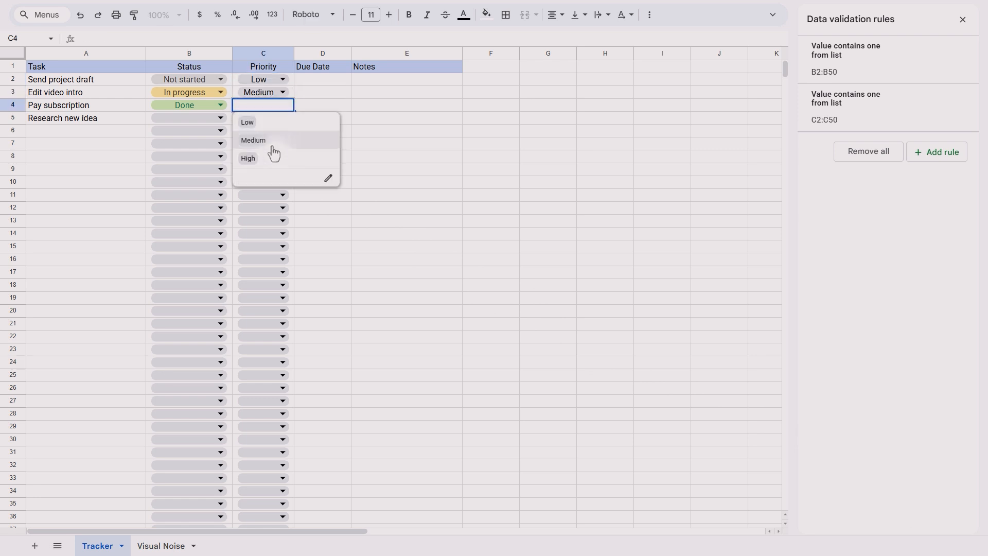
click(273, 160)
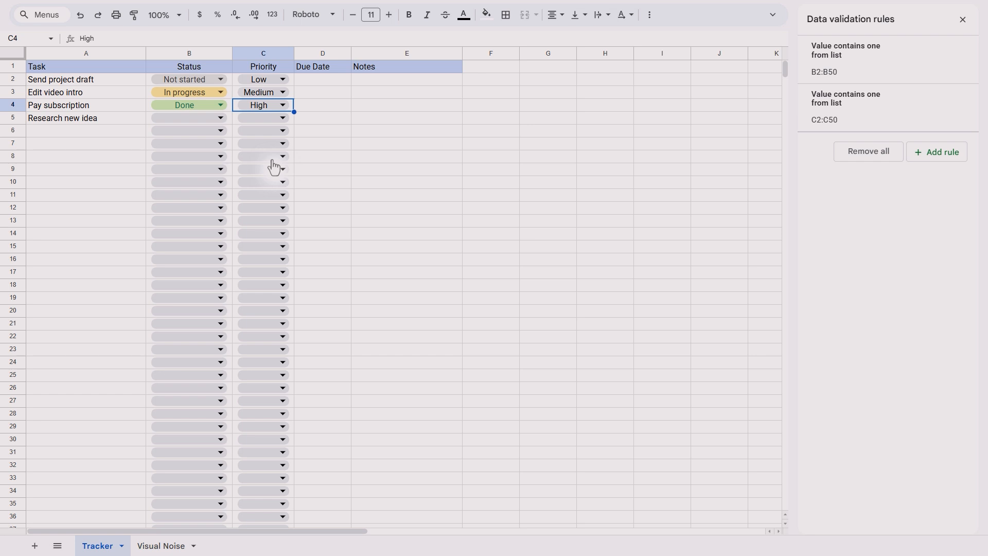
Step: Apply the Date number format to the Due Date cells D2:D50
click(342, 81)
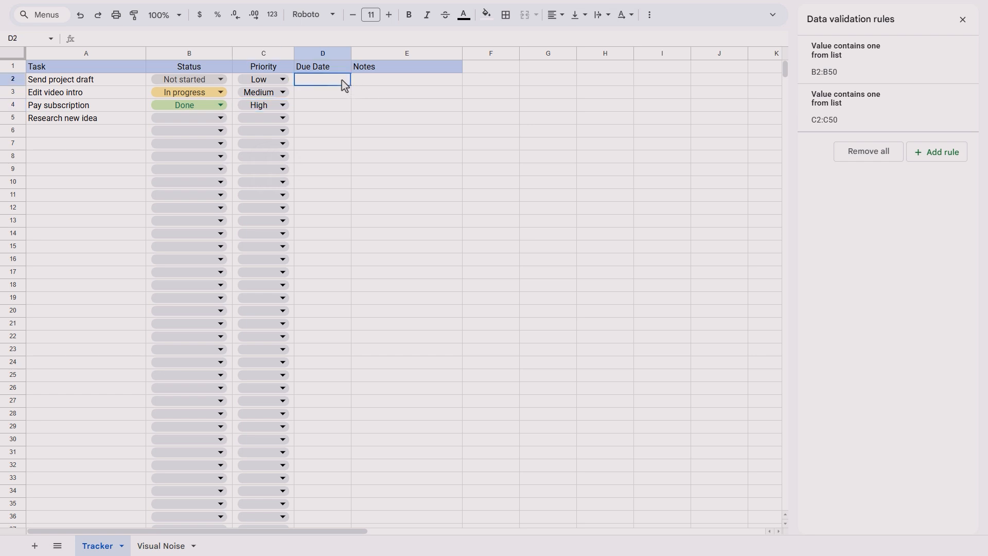
drag(341, 80, 302, 500)
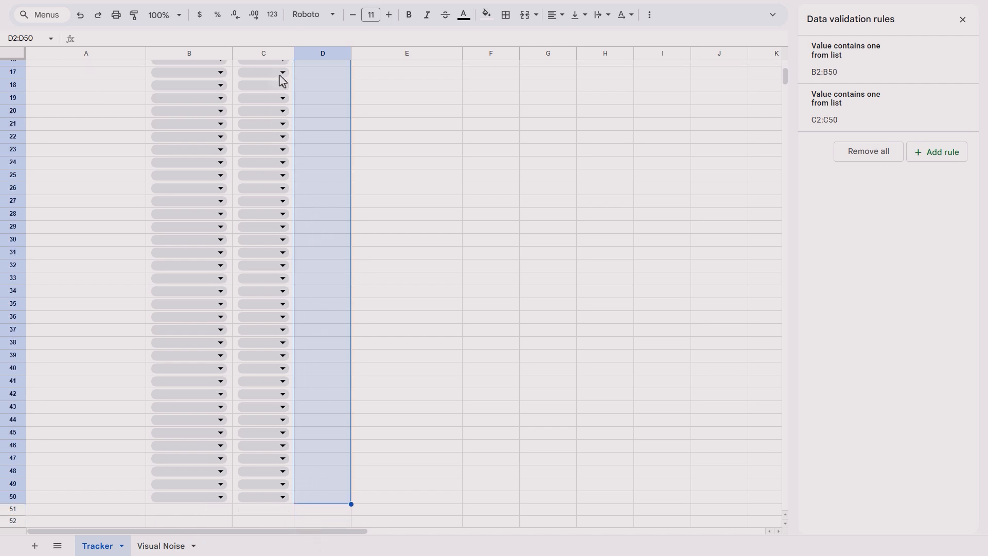
click(273, 19)
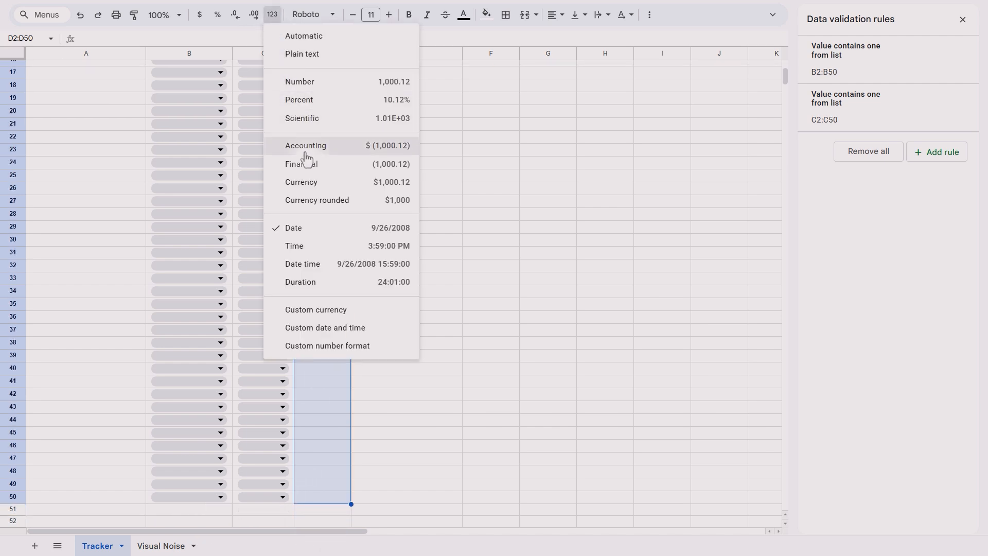
click(305, 228)
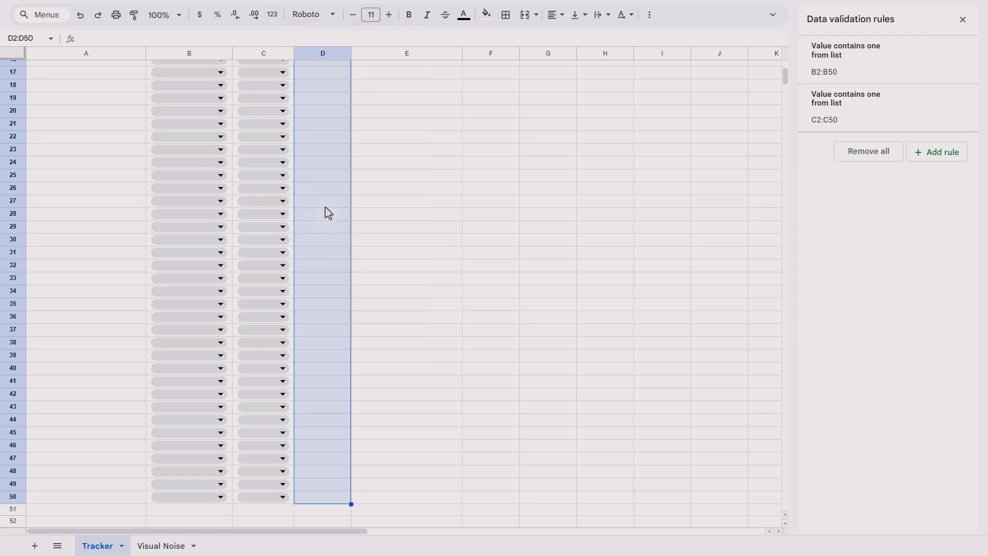
scroll(384, 164, up, 5)
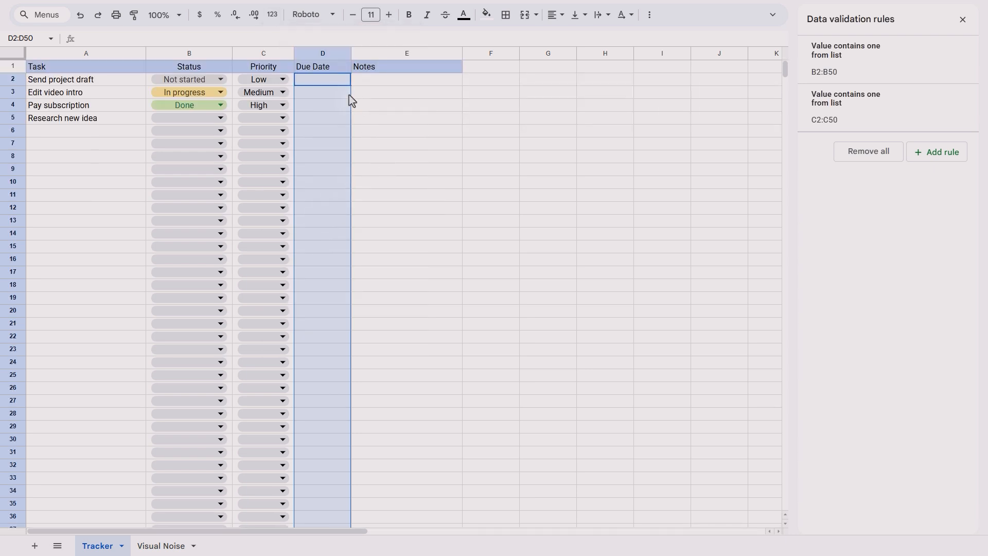
Step: Enter the due dates 12/26/2025 in D2 and 12/27/2025 in D3
click(343, 83)
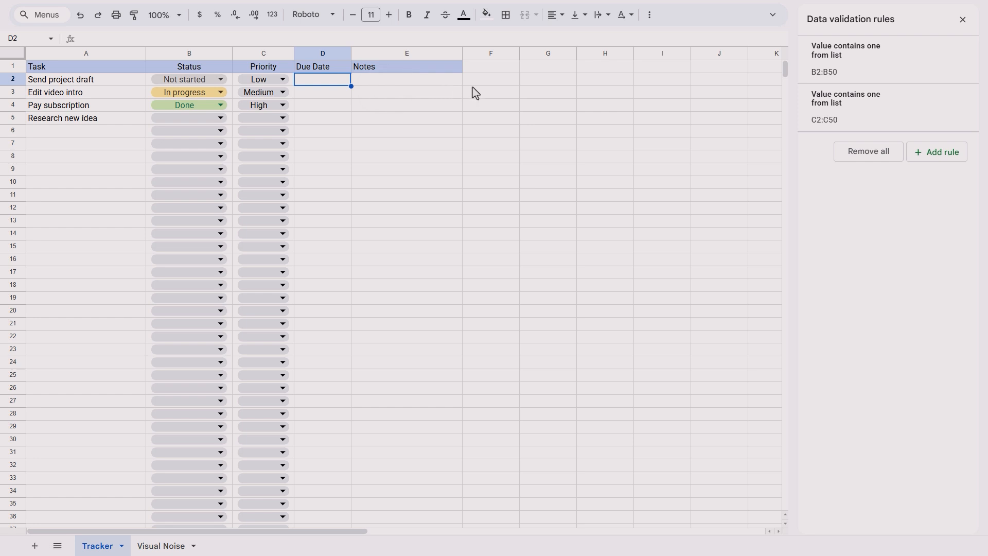
text(12/)
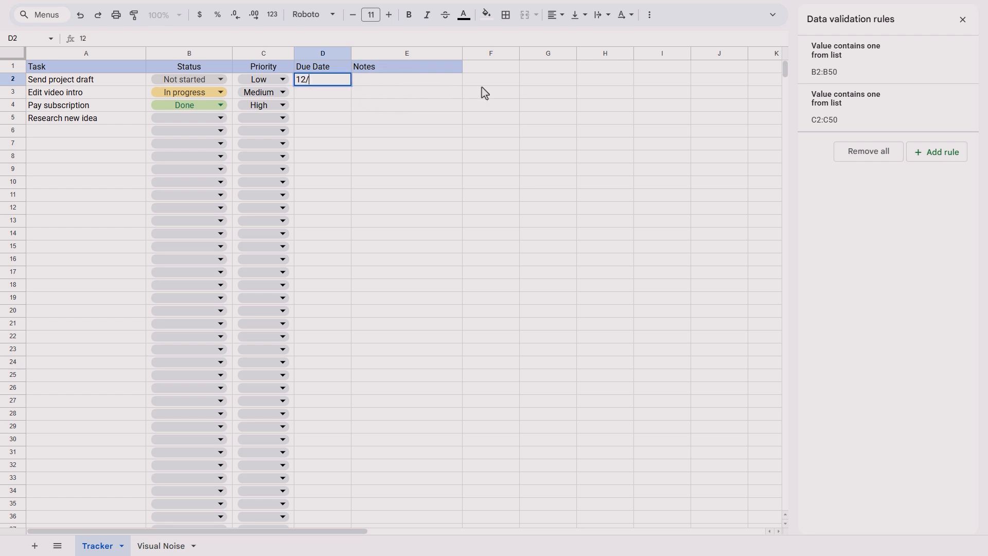
text(26/2025)
key(Return)
text(12/)
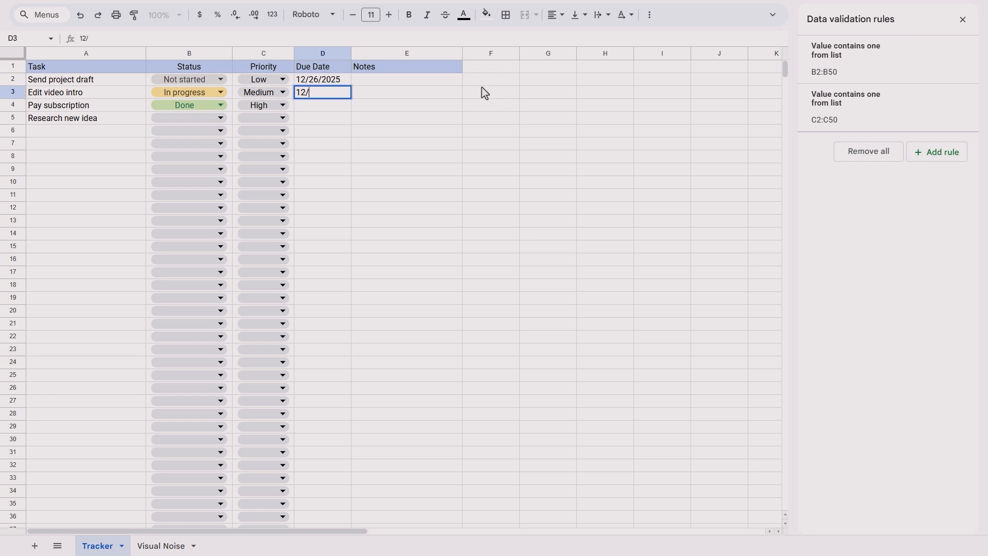
text(27/2025)
key(Return)
Step: Enter the due dates 12/28/2025 in D4 and 01/02/2026 in D5
text(12)
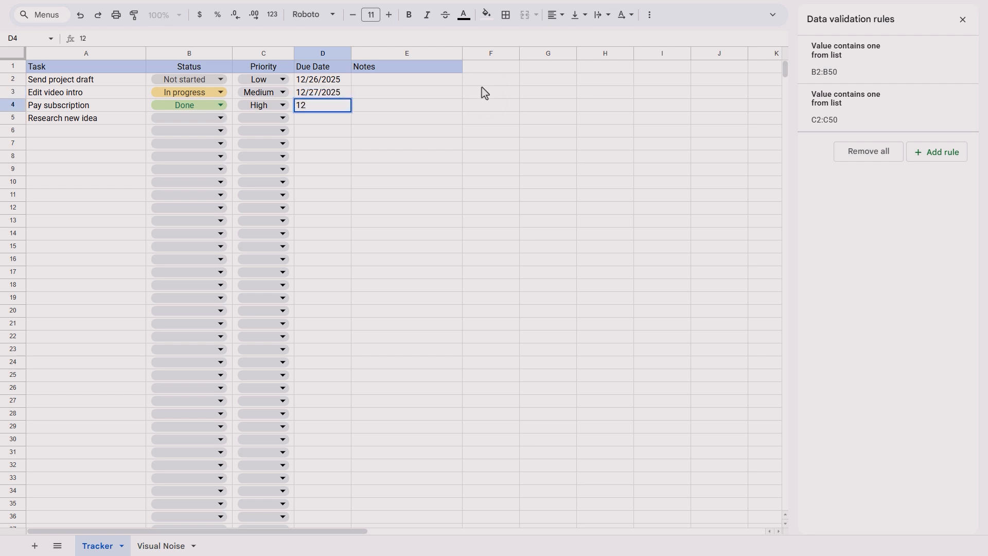
text(/28/2025)
key(Return)
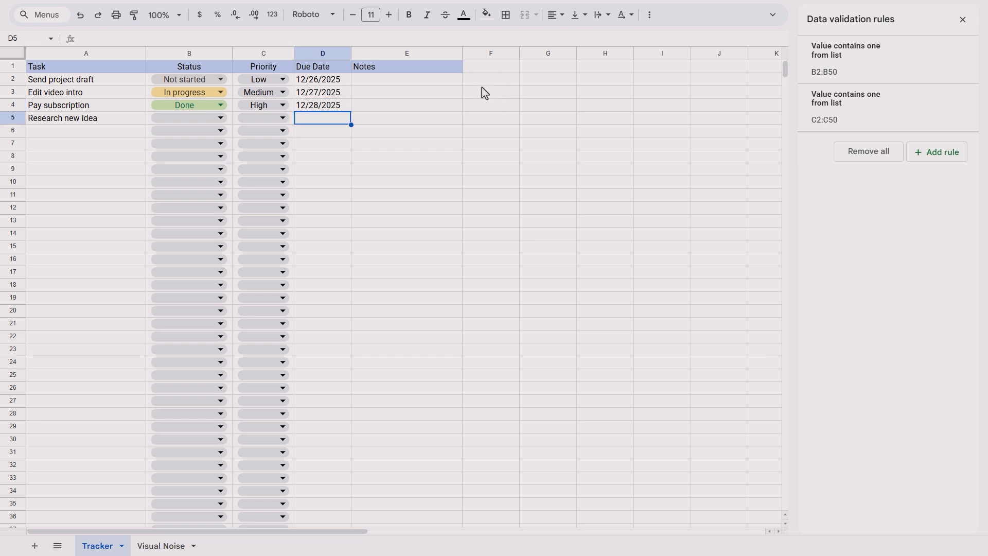
text(01/02)
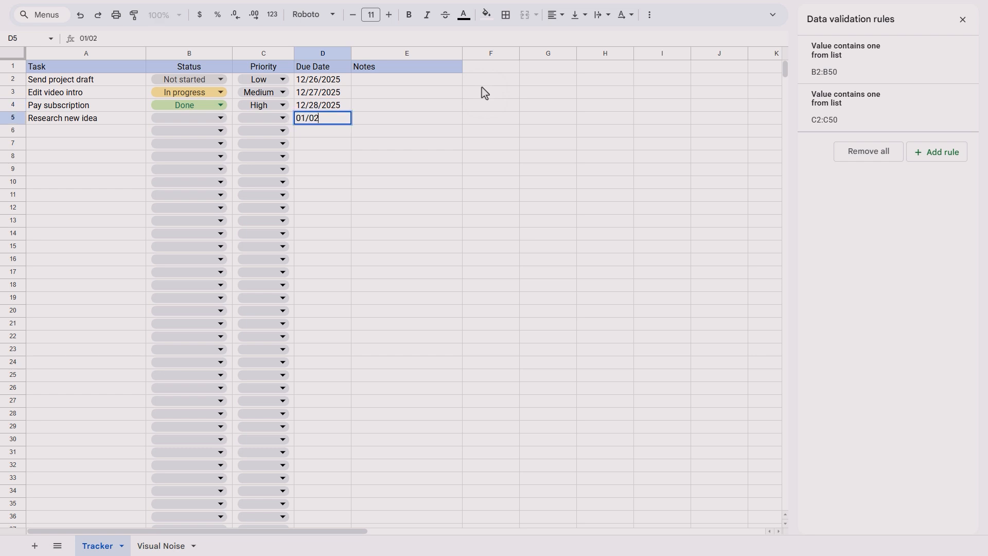
text(/2026)
click(483, 82)
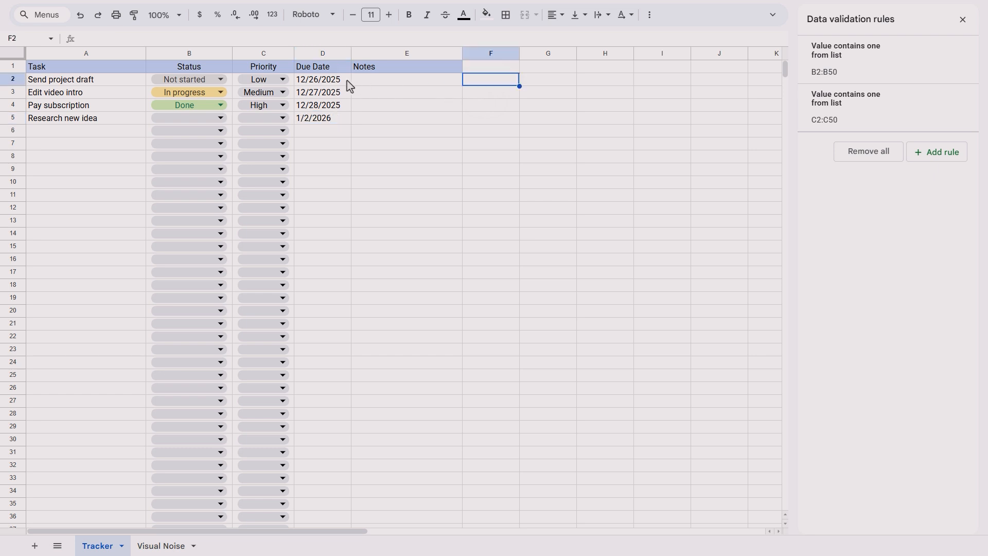
Step: Start a conditional formatting rule for the due dates D2:D50 with the condition Custom formula is
drag(346, 80, 322, 495)
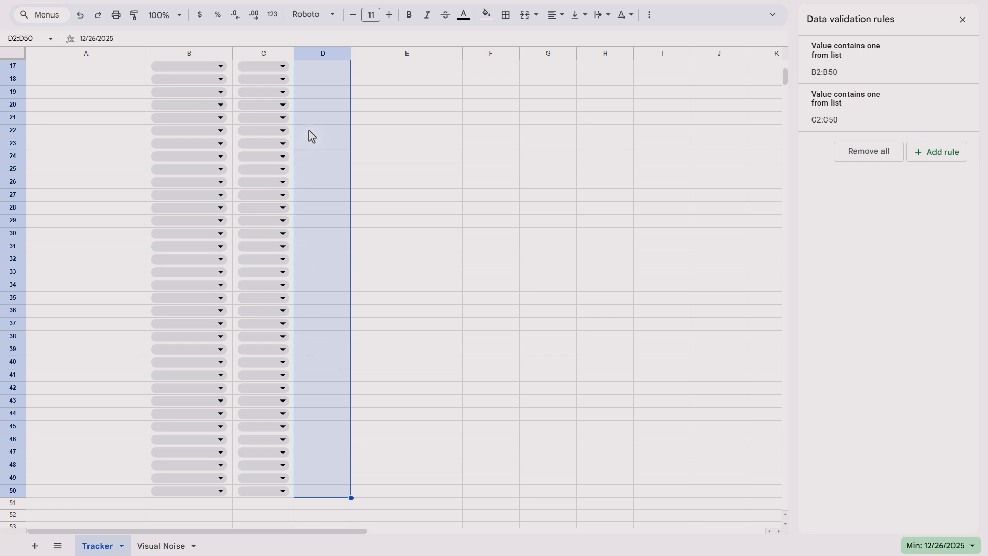
scroll(312, 136, up, 5)
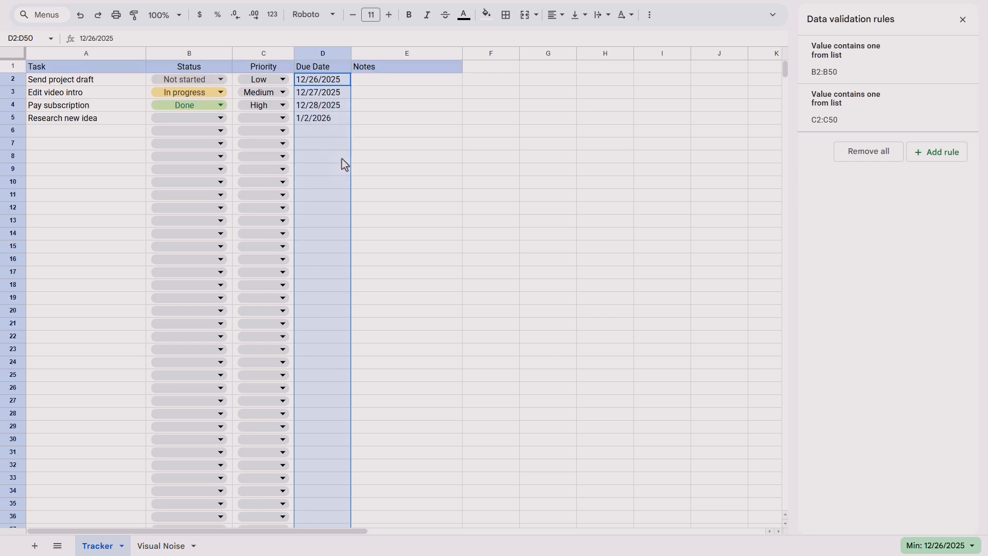
right_click(337, 132)
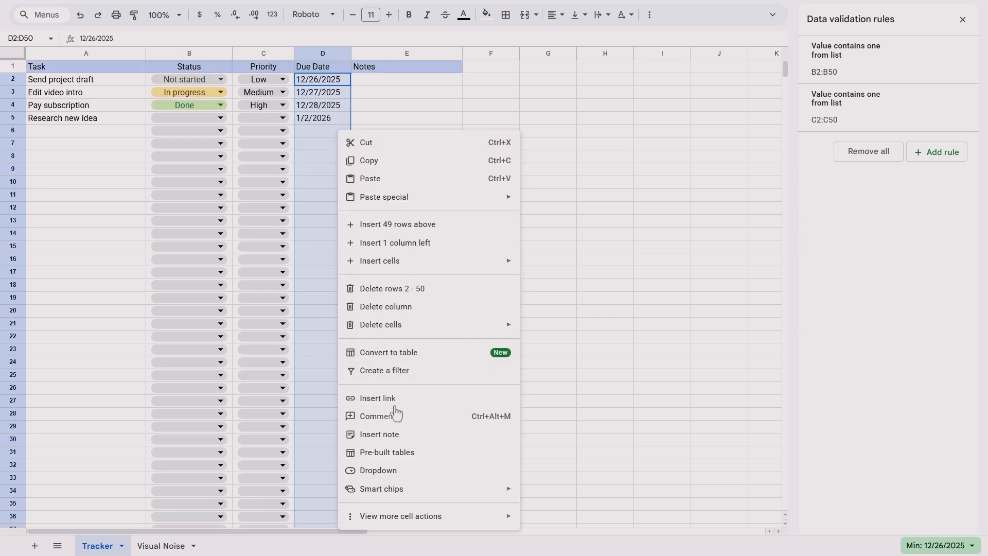
mouse_move(387, 517)
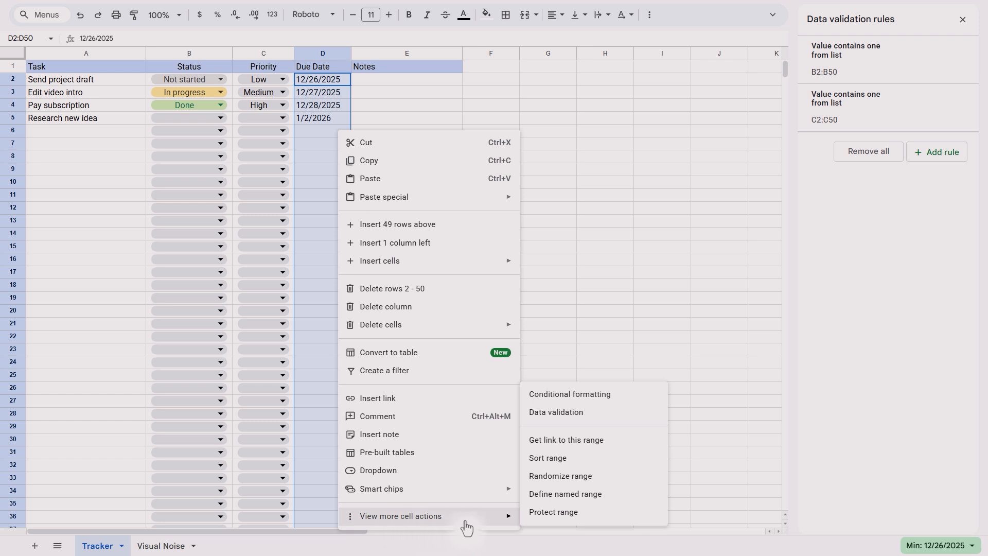
click(560, 394)
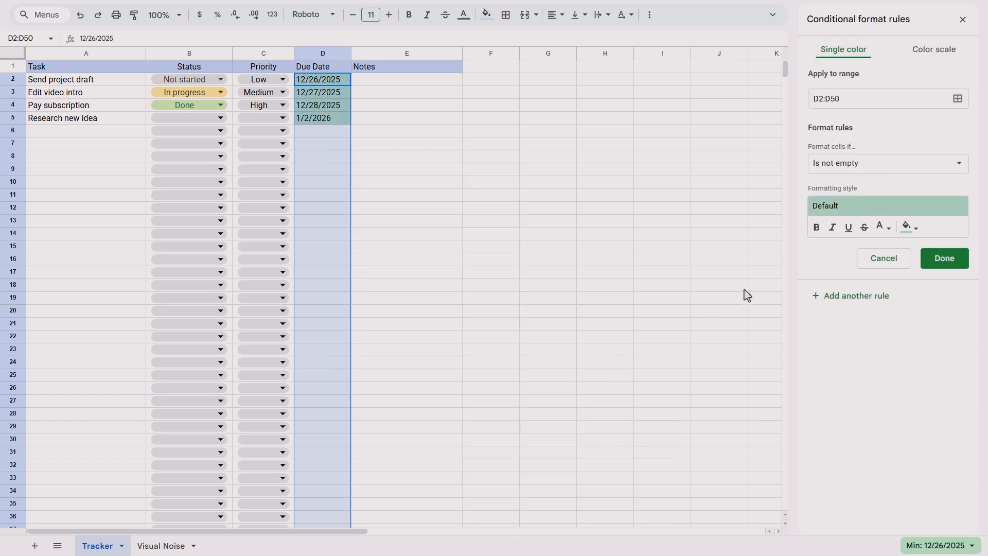
click(854, 166)
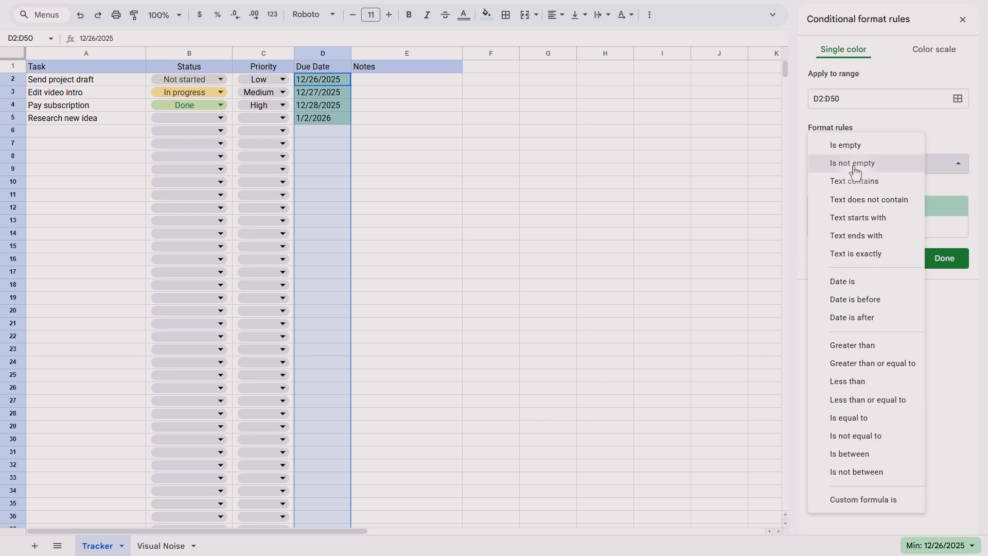
click(866, 508)
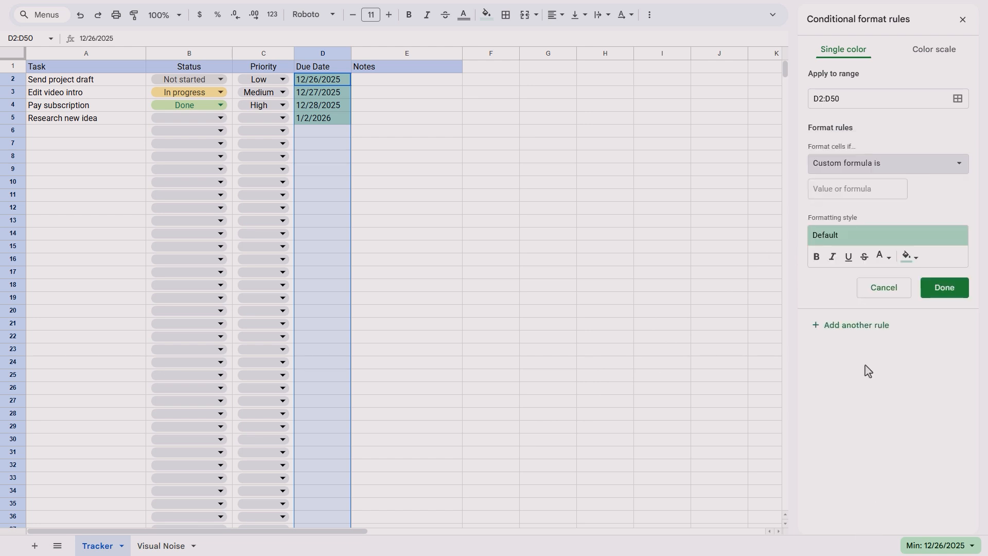
Step: Enter the rule's custom formula =AND($D2<TODAY(),$D2<>"",$B2<>"Done")
click(886, 195)
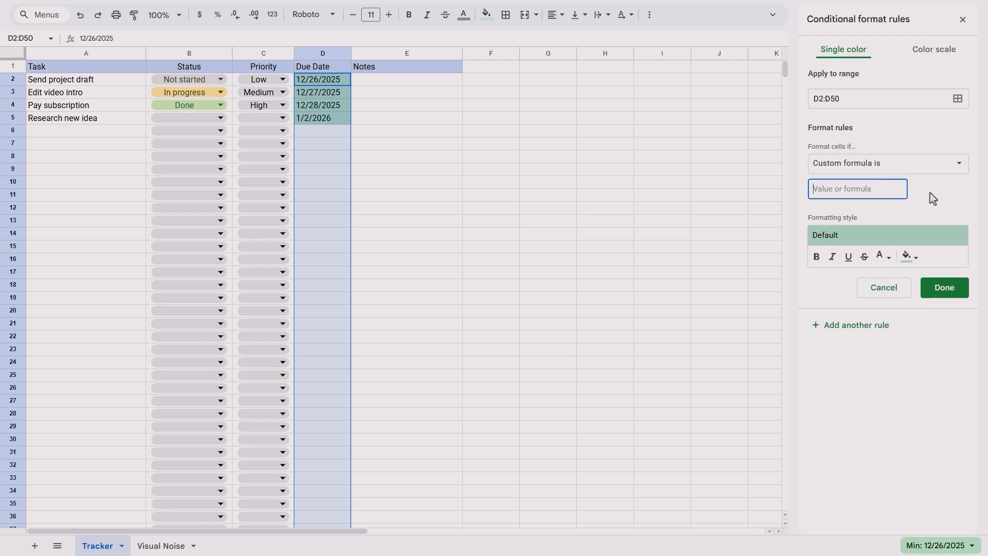
text(=AND($)
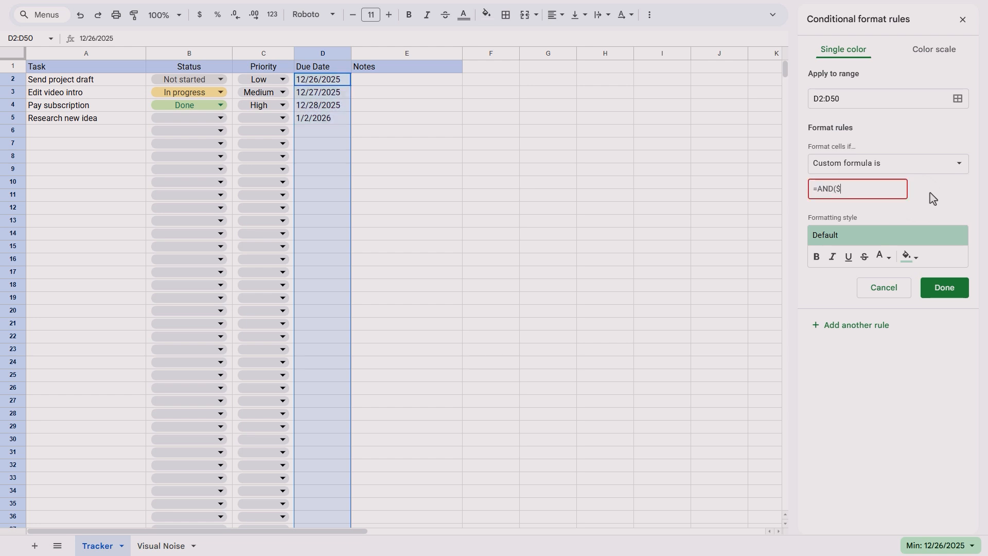
text(D2<TODAY()
text(),$D2<>"")
text(,$B2<>")
text(Done"))
Step: Give the overdue-date rule a light red fill and save it
click(913, 258)
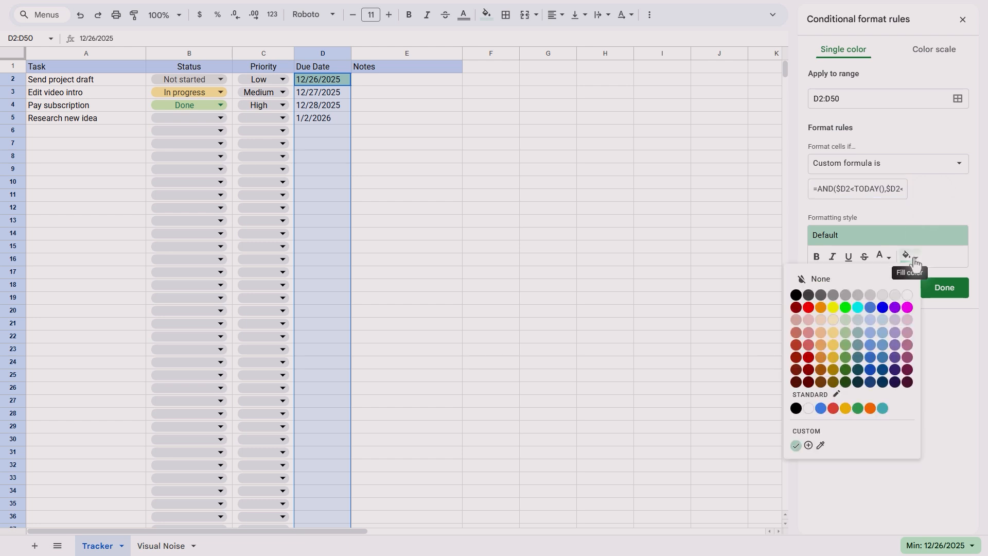
click(807, 328)
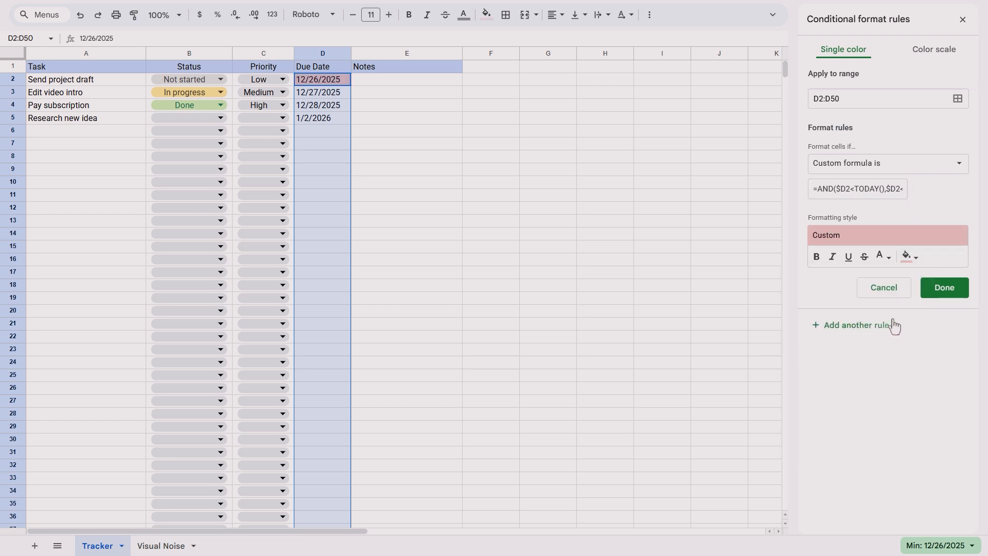
click(941, 297)
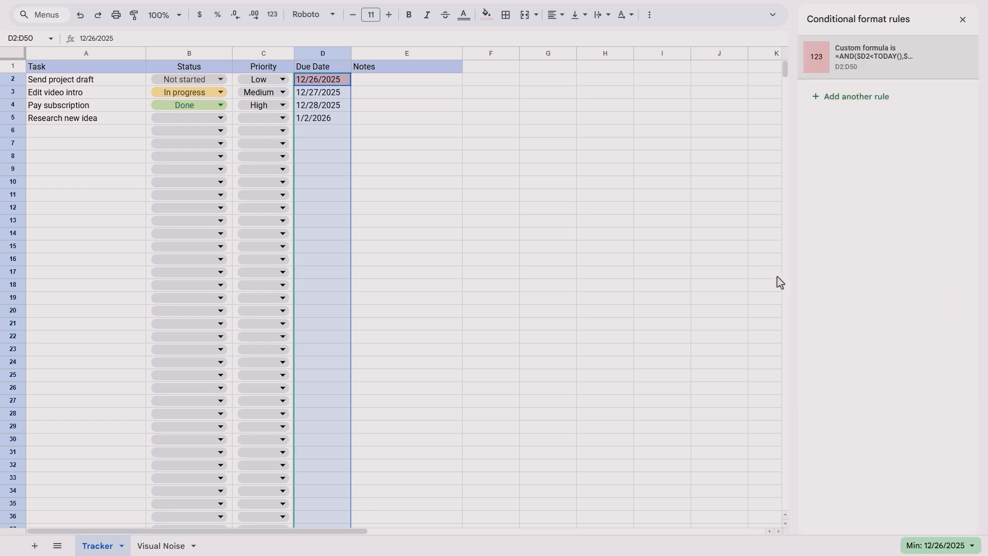
Step: Set the status of the Send project draft task in B2 to Done
click(219, 81)
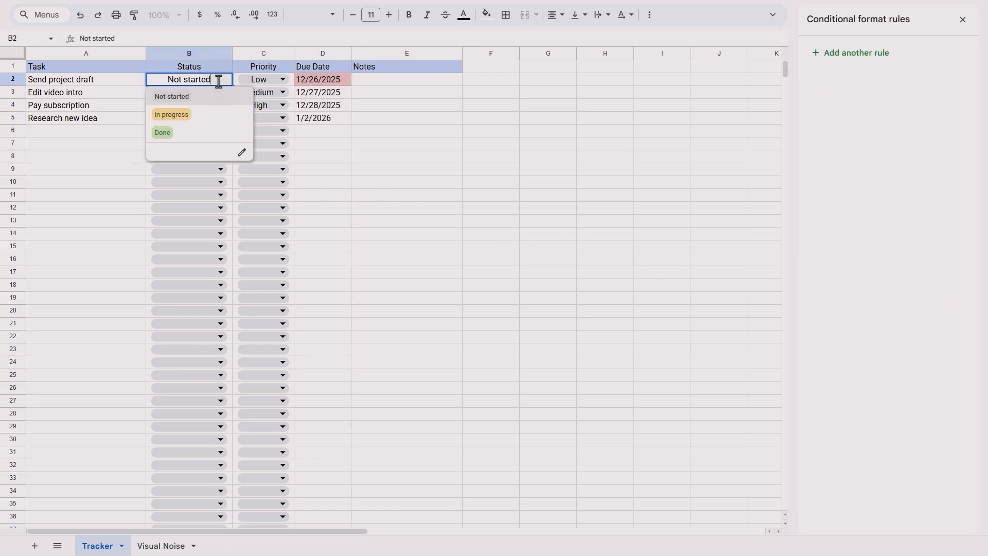
click(223, 144)
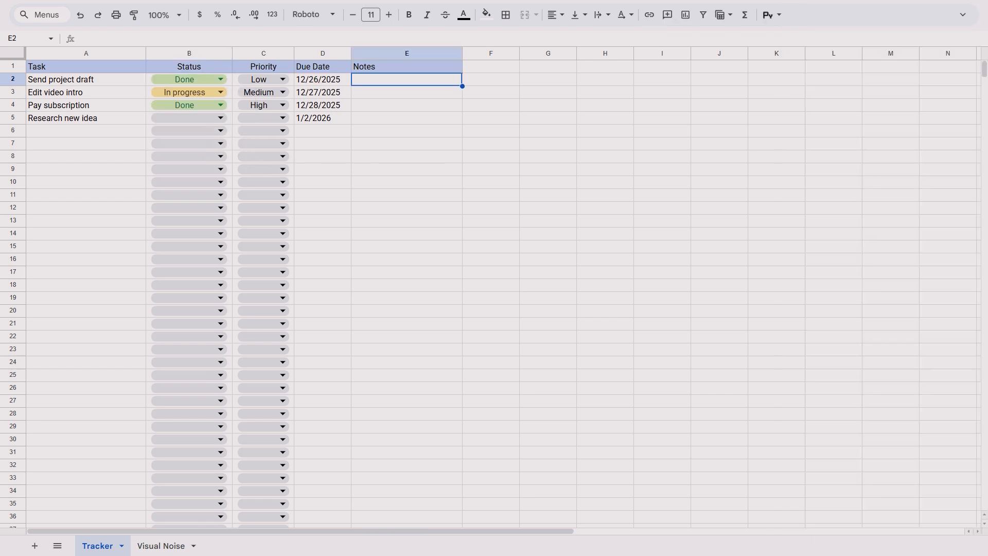
Step: Enter the note "Waiting for feedback from client" in E2
text(Wa)
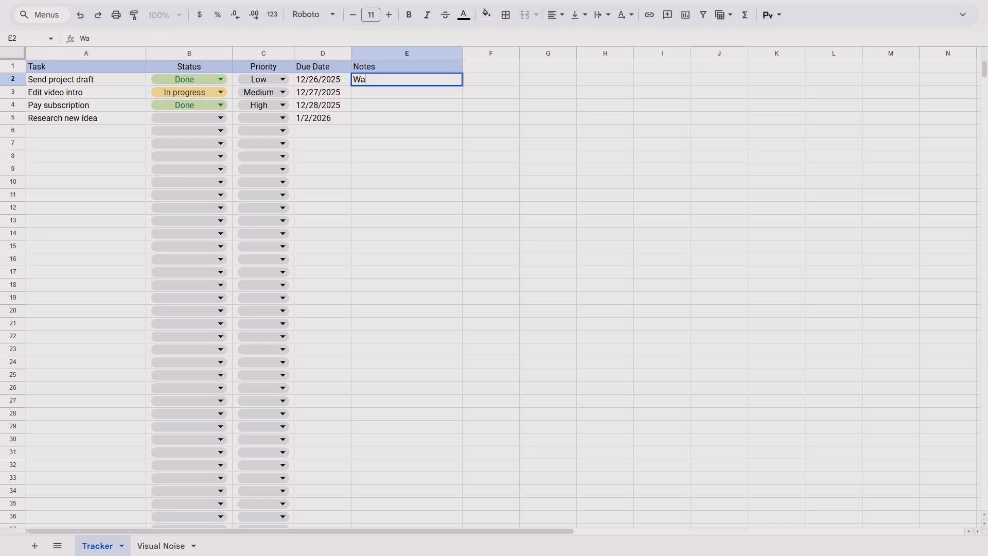
text(iting for feedback)
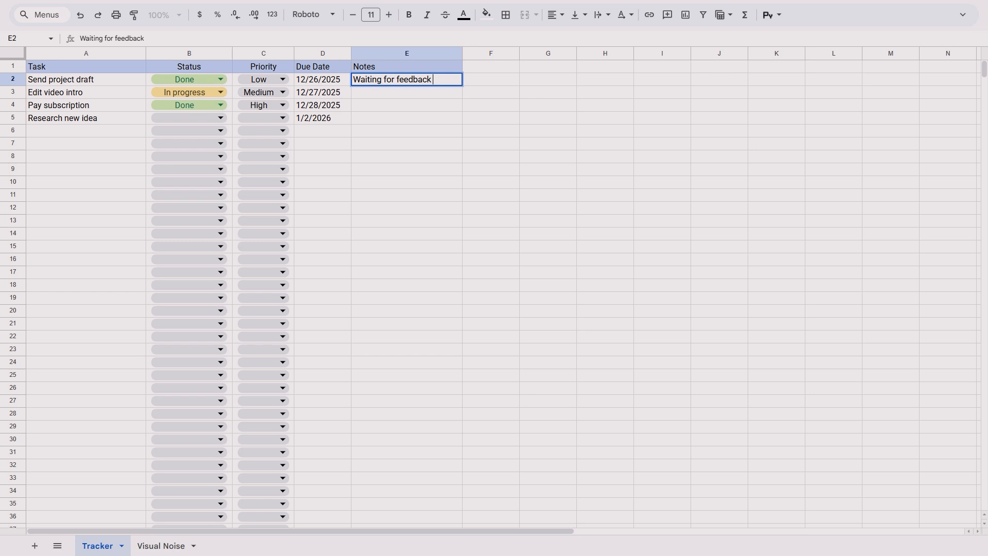
text( from clien)
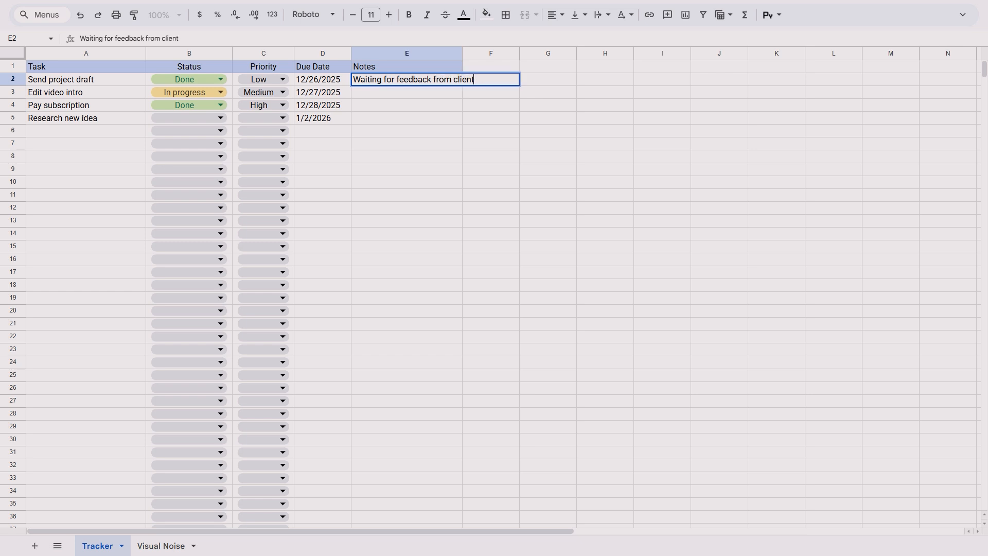
text(t)
key(Return)
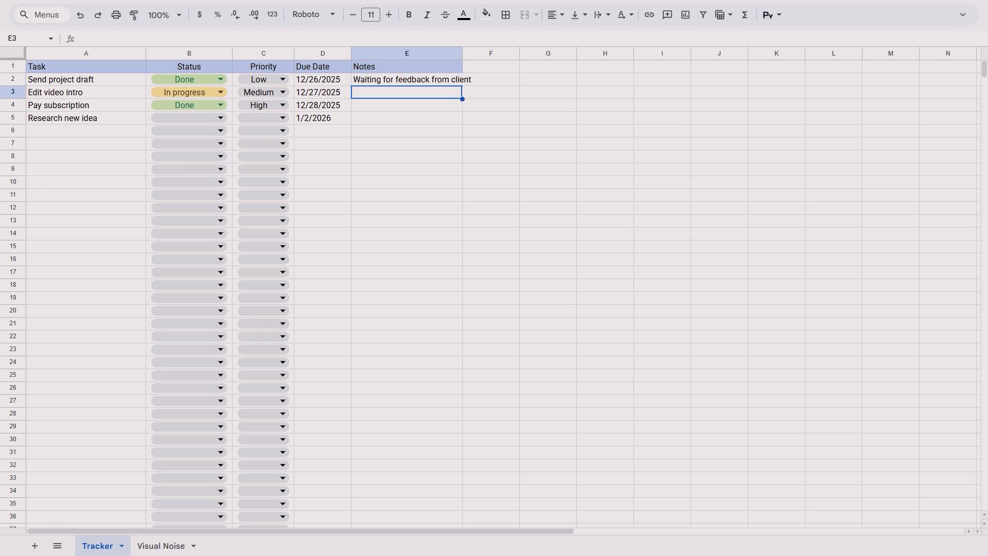
Step: Enter the note "Next step: review and adjust" in E3 for the Edit video intro task
text(Next step)
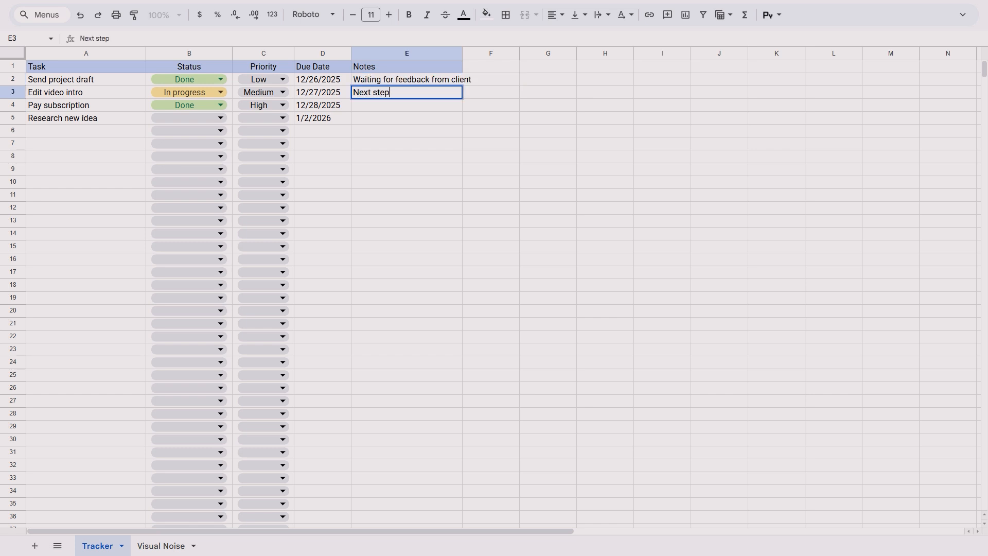
text(: review and adjust)
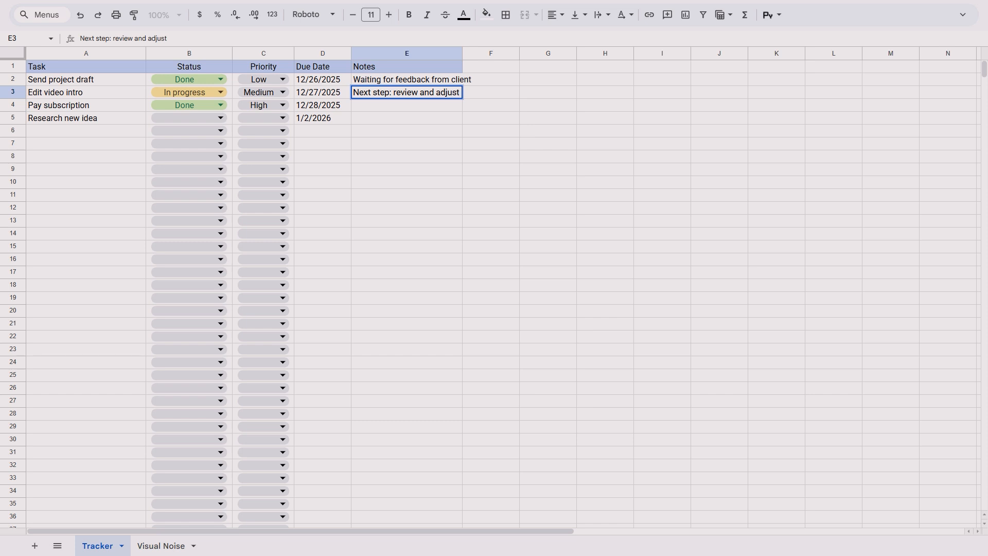
key(Return)
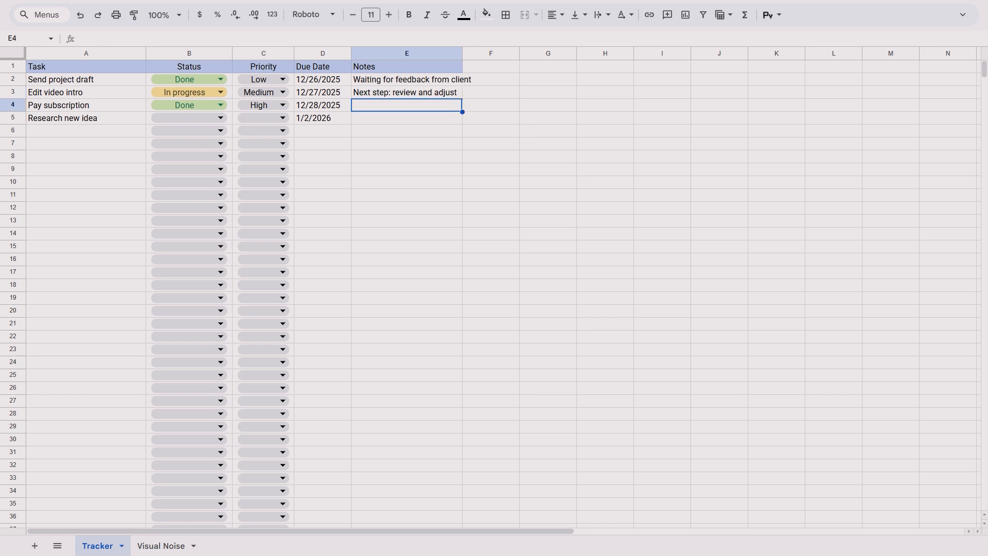
Step: Enter the note "Quick task, no prep needed" in E4 and widen the Notes column to fit the notes
text(Qui)
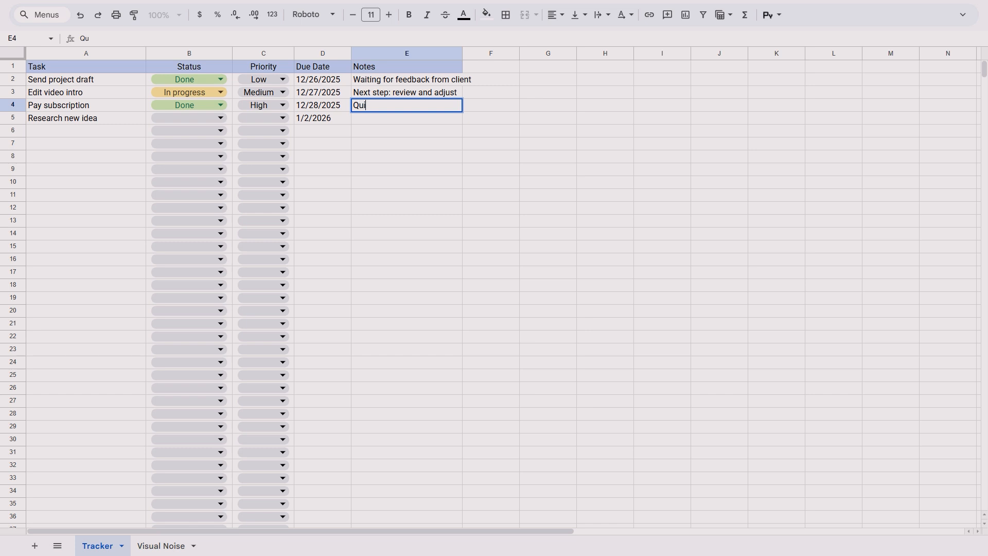
text(ck task, no prep needed)
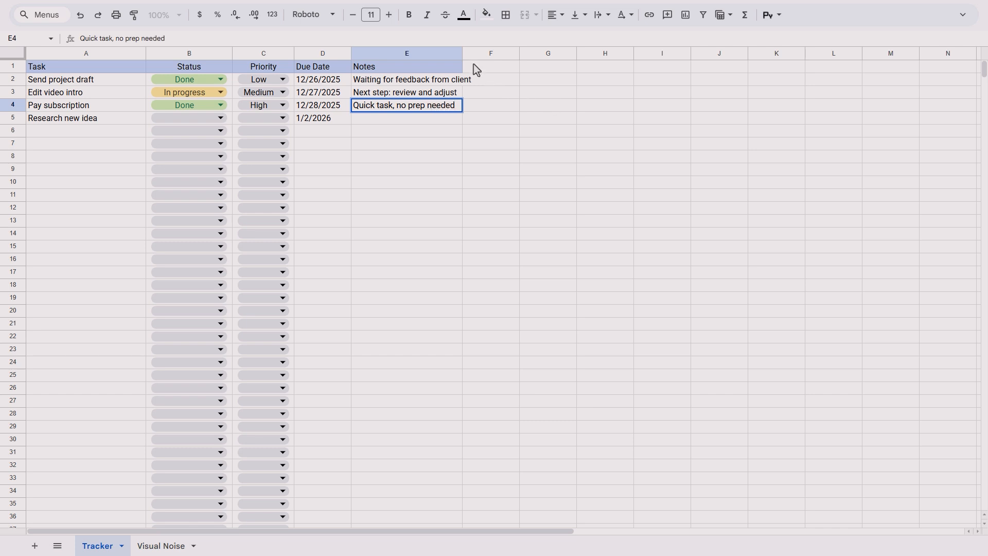
drag(462, 53, 480, 63)
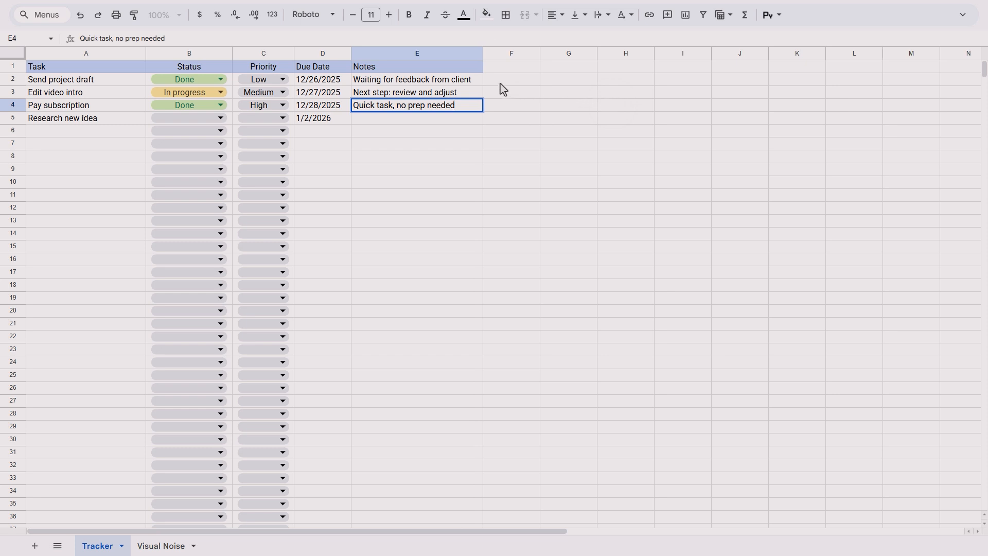
Step: Create a filter on the Due Date column D
click(331, 52)
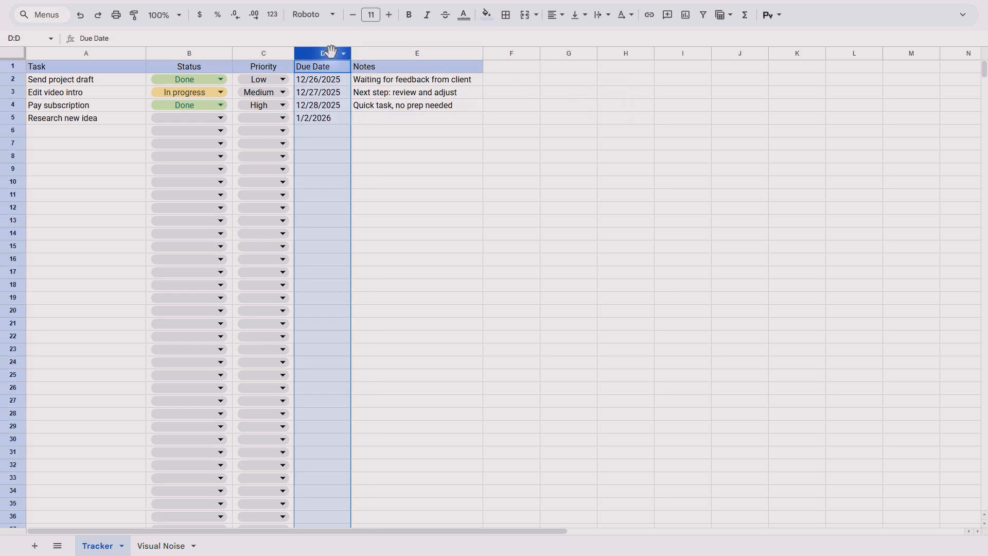
right_click(342, 101)
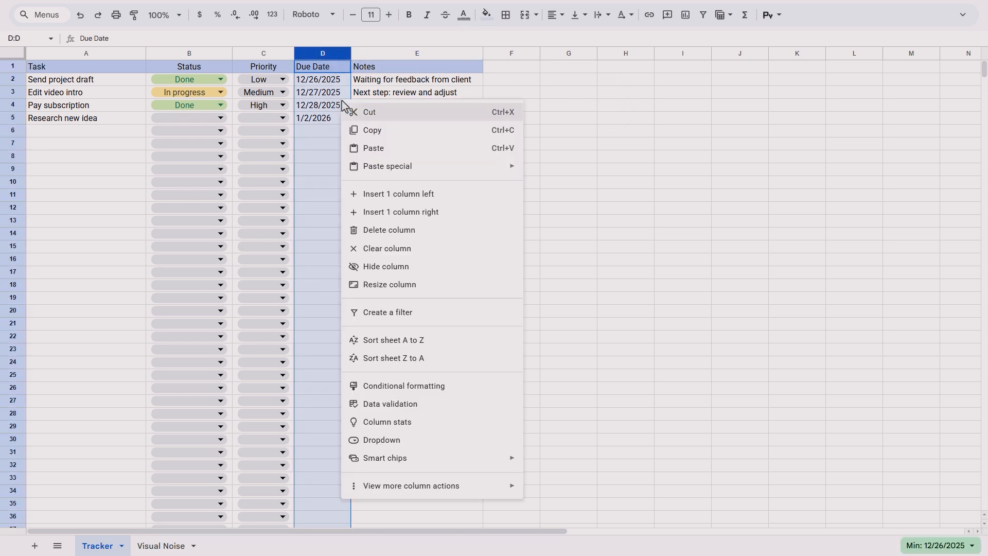
click(383, 313)
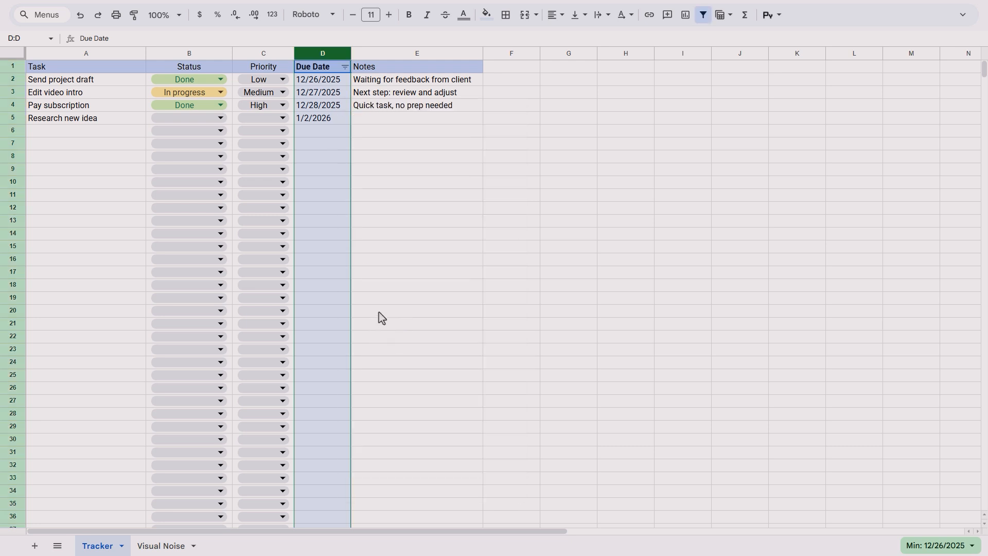
Step: Filter the Due Date column by the condition Date is today, and remove the filter after viewing the matching tasks
click(345, 67)
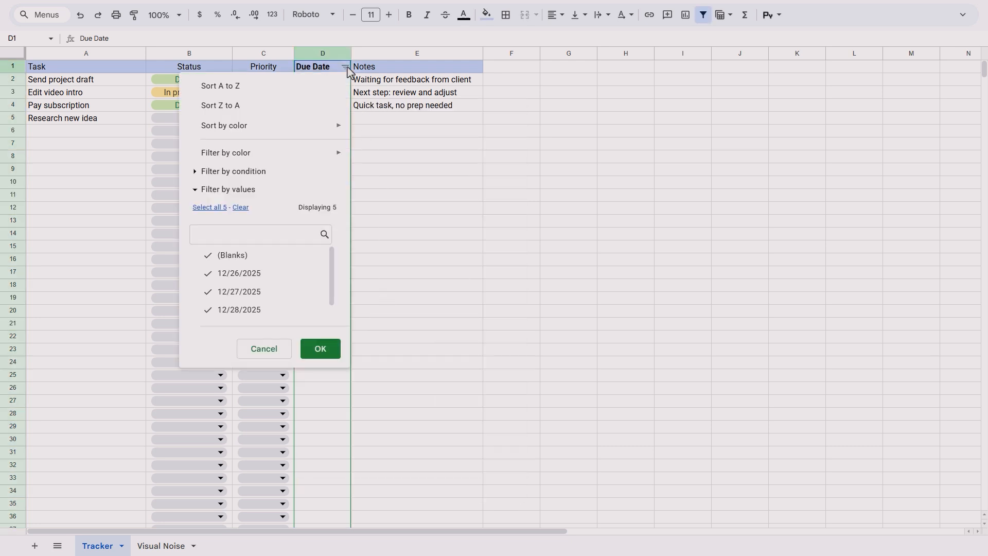
click(257, 172)
click(252, 194)
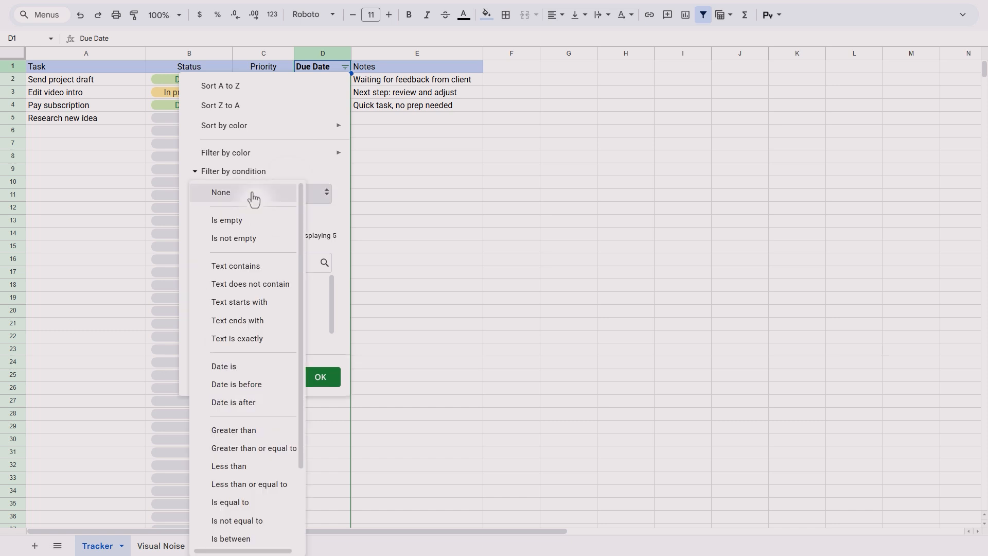
click(247, 368)
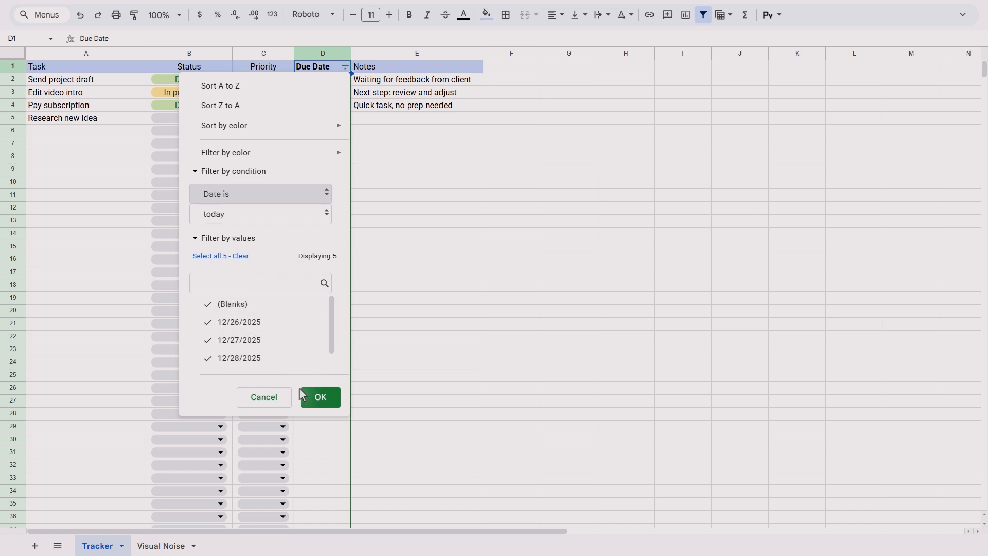
click(305, 404)
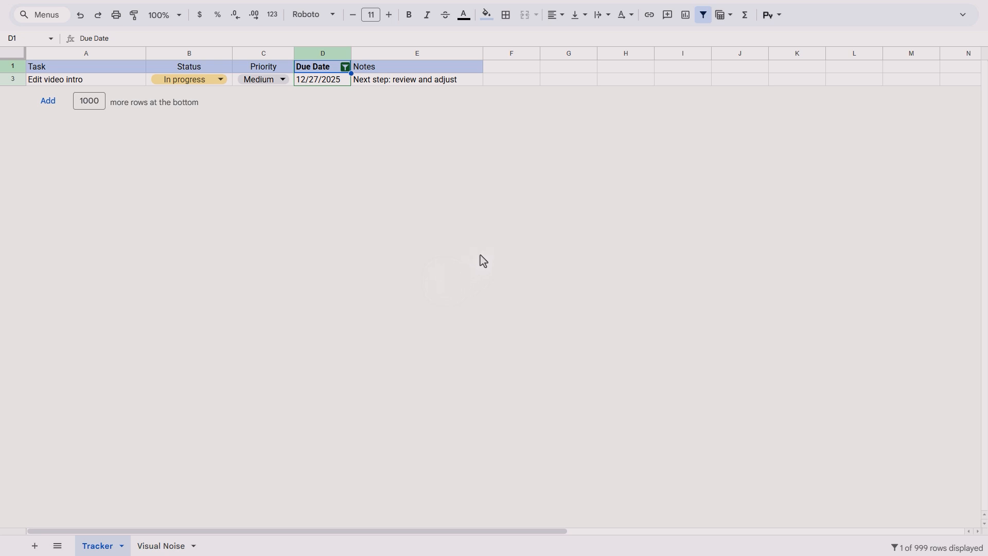
click(702, 23)
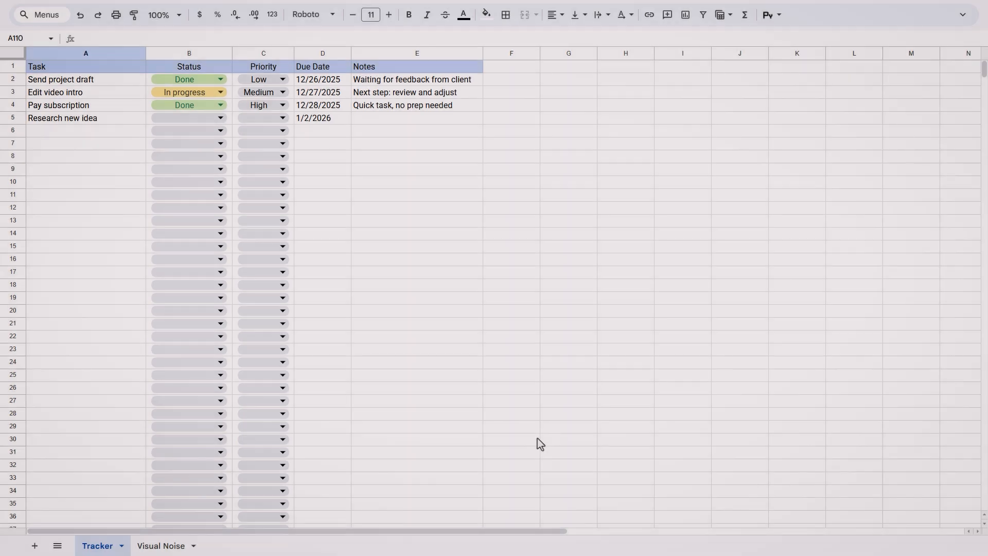
scroll(537, 436, down, 1)
scroll(537, 436, down, 1)
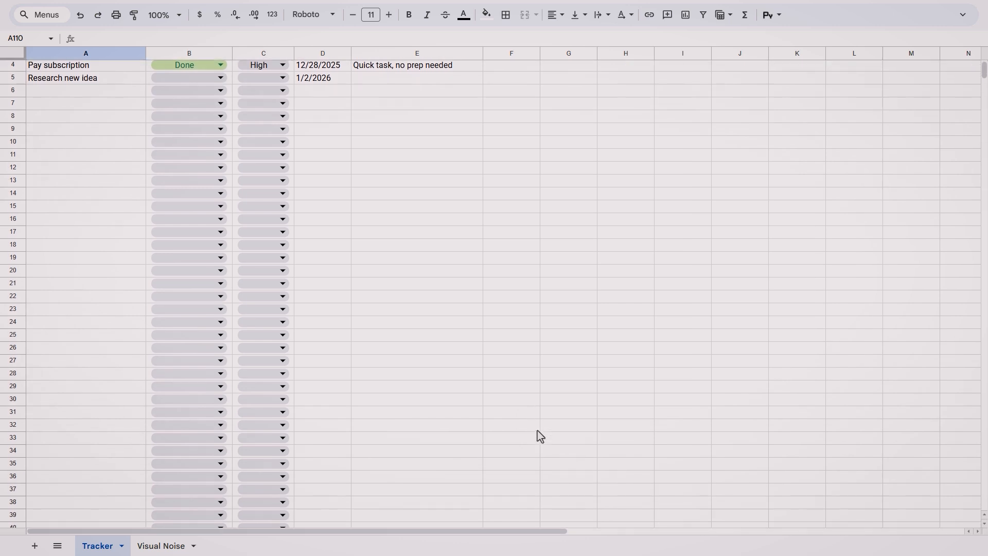
scroll(576, 405, up, 2)
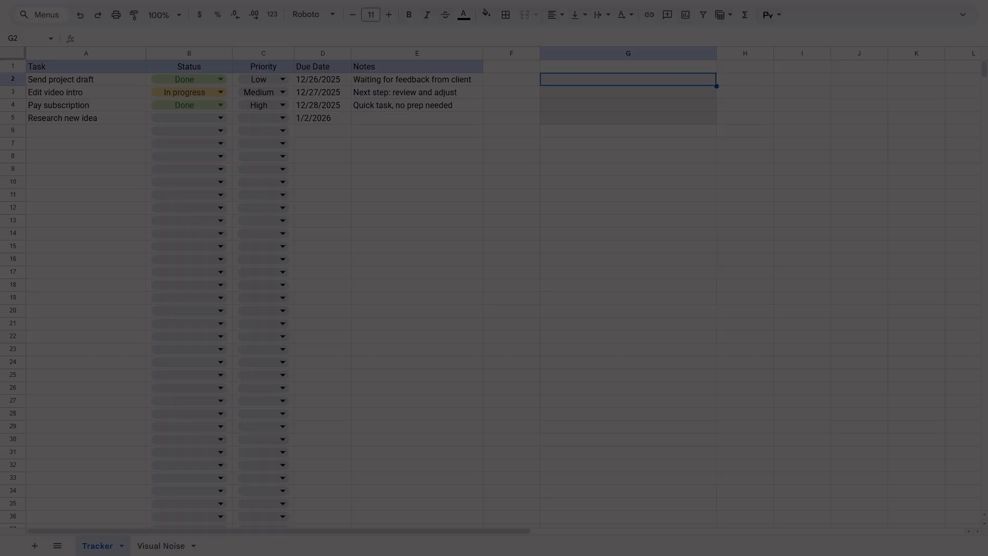
Step: Fill G2:G5 with the tips "Keep tasks short", "Use simple statuses", "Review daily" and "Update as you go"
text(Keep tasks short)
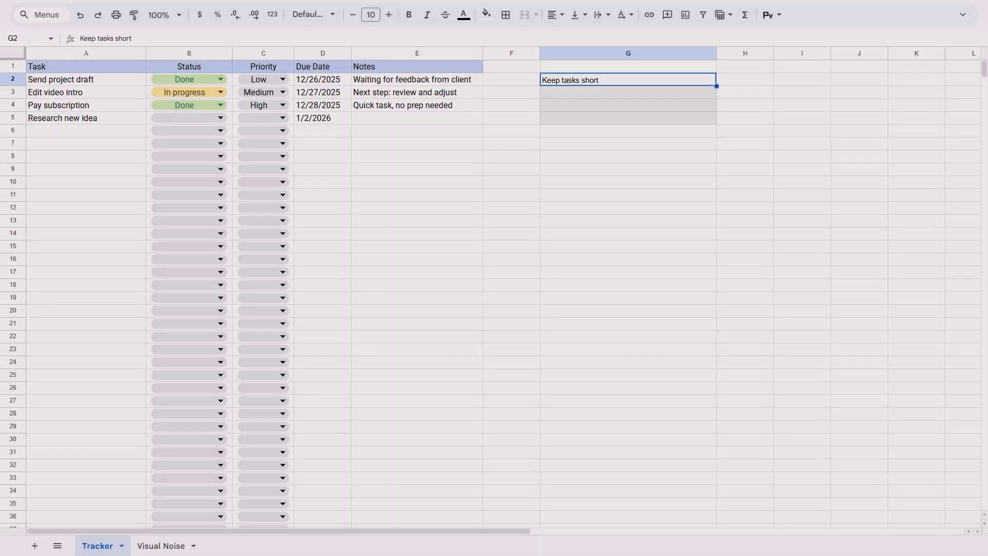
key(ctrl+y)
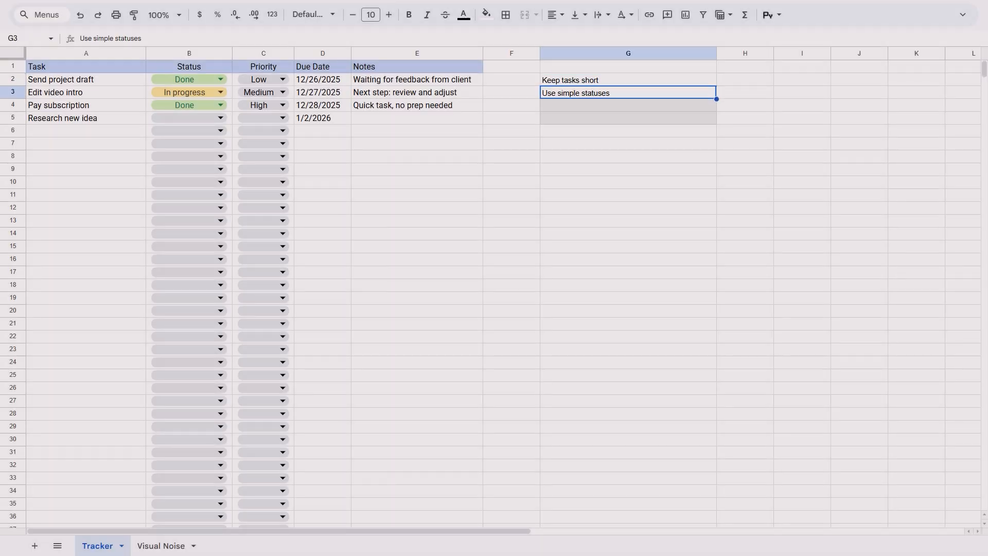
key(ctrl+y)
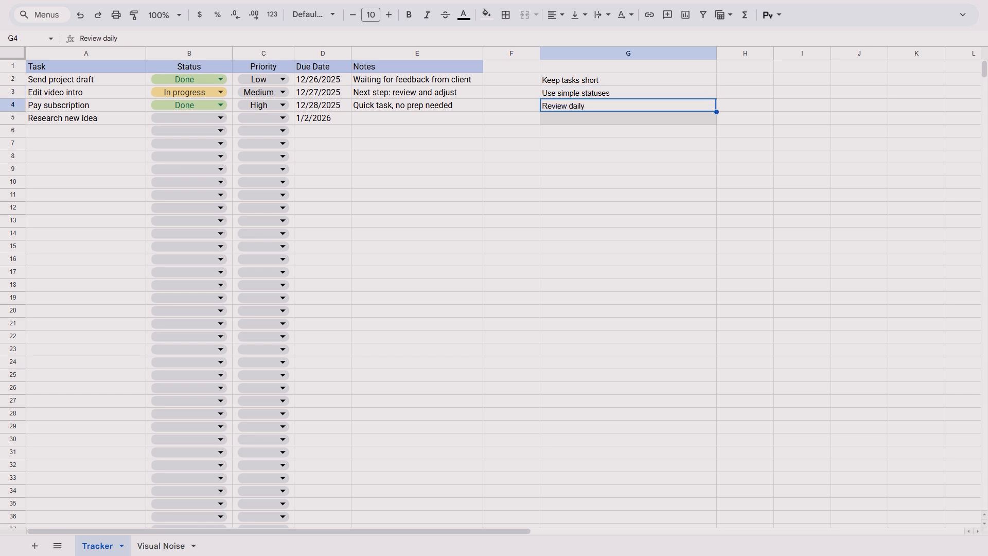
key(ctrl+y)
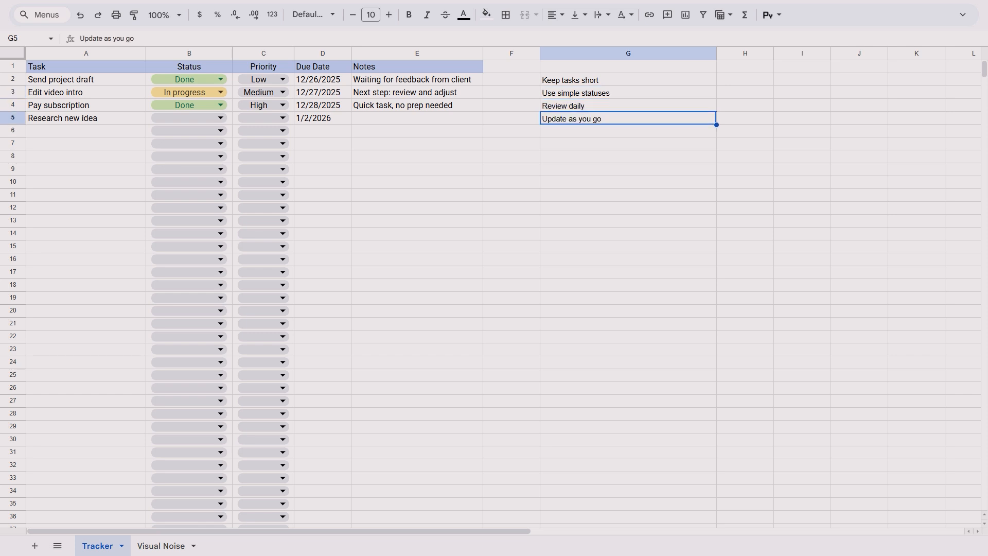